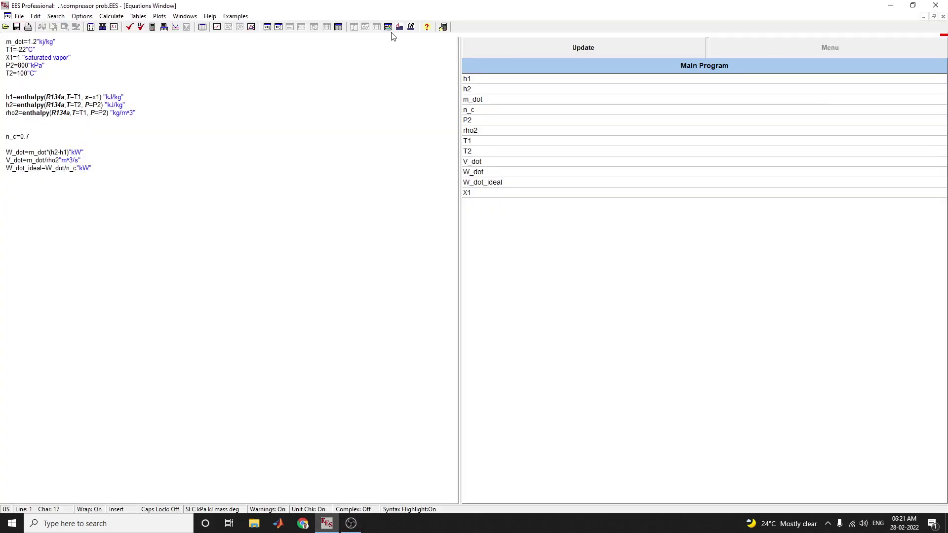
Step: Open the diagram window and read the compressor problem's given data and required results
click(388, 27)
scroll(461, 166, up, 5)
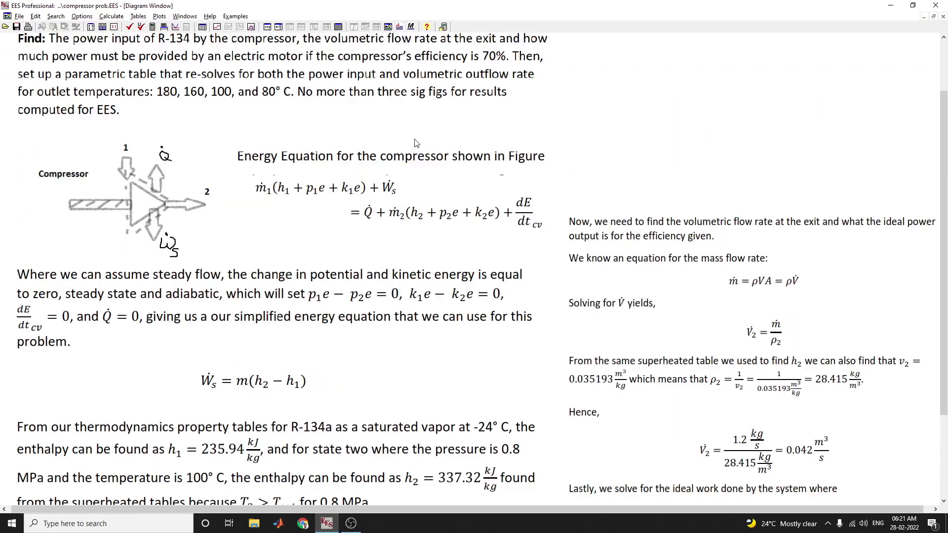
scroll(408, 142, up, 3)
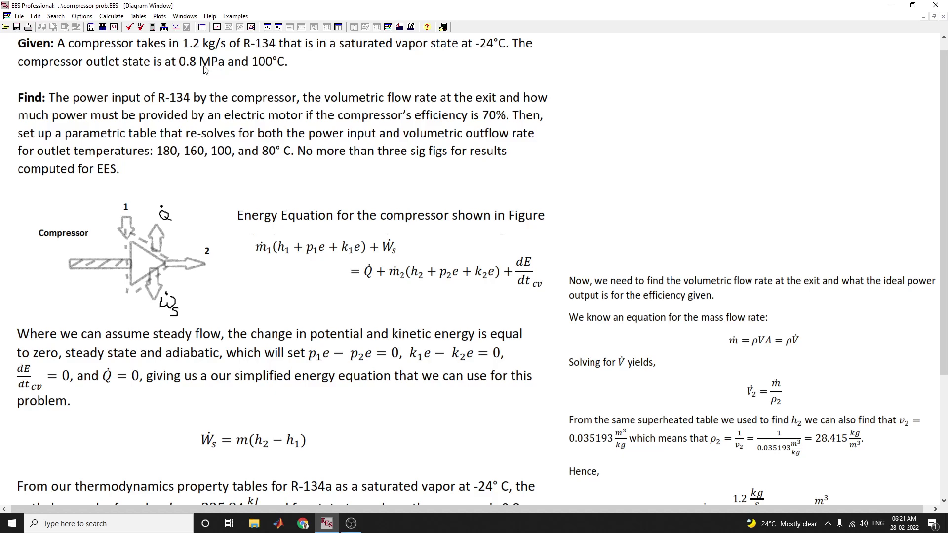
Step: Return to the equations and examine the entered inputs m_dot, T1, X1, P2 and T2 and the enthalpy lines
click(267, 27)
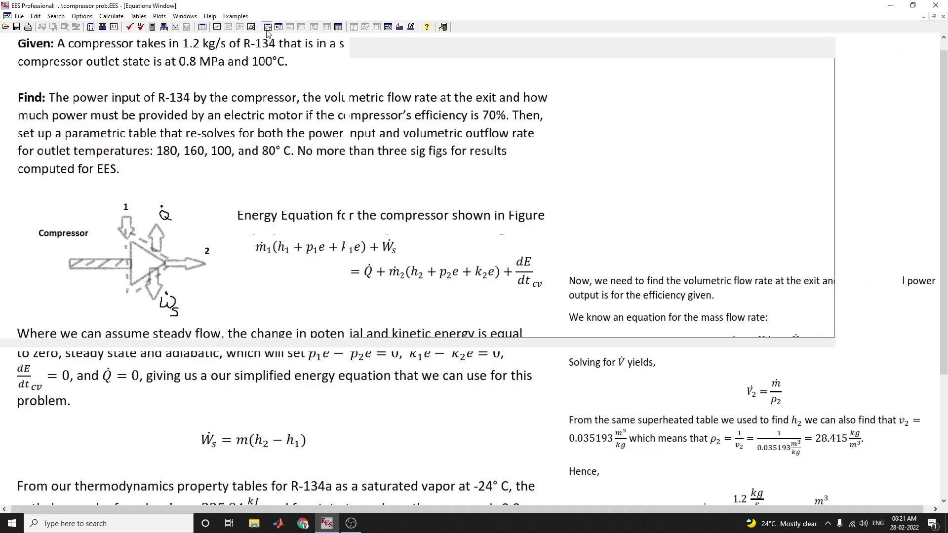
click(45, 56)
click(28, 49)
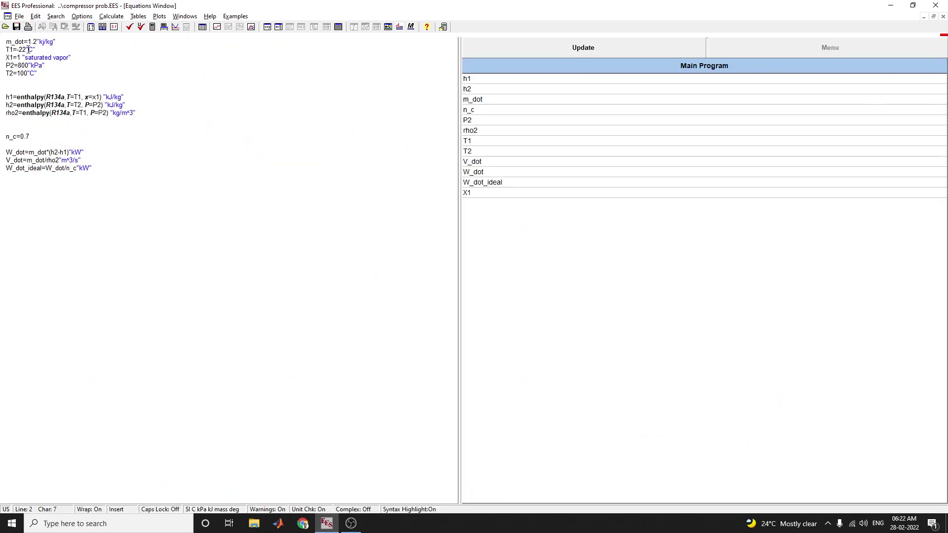
click(17, 58)
click(8, 64)
click(40, 67)
click(28, 73)
click(17, 76)
click(33, 103)
click(44, 102)
Step: Delete the blank space in front of the m_dot=1.2 equation so it starts at the beginning of its line
key(BackSpace)
key(BackSpace)
key(BackSpace)
key(BackSpace)
key(BackSpace)
key(BackSpace)
key(BackSpace)
key(BackSpace)
key(BackSpace)
key(BackSpace)
key(BackSpace)
key(BackSpace)
key(BackSpace)
key(BackSpace)
key(BackSpace)
key(BackSpace)
key(BackSpace)
key(BackSpace)
key(BackSpace)
key(BackSpace)
key(BackSpace)
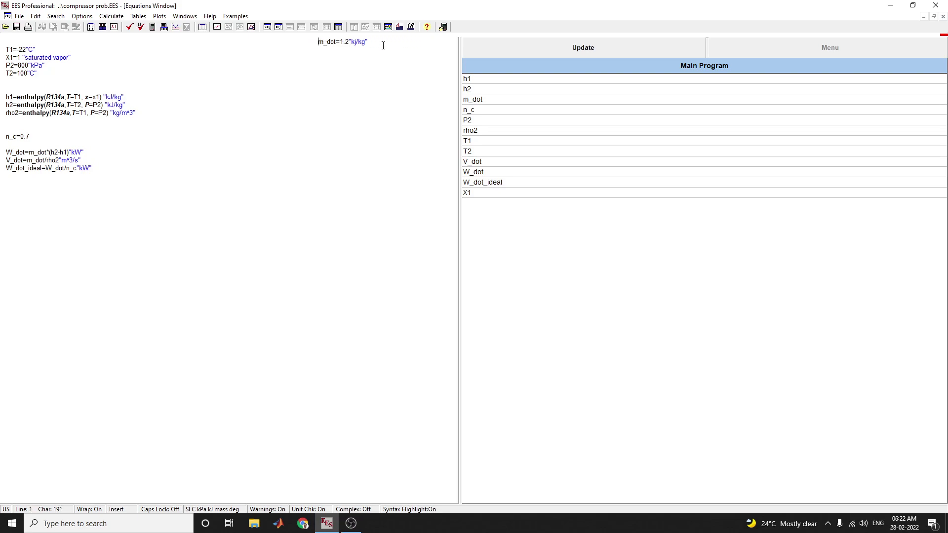
key(BackSpace)
key(BackSpace)
key(BackSpace)
key(BackSpace)
key(BackSpace)
key(BackSpace)
key(BackSpace)
key(BackSpace)
key(BackSpace)
key(BackSpace)
key(BackSpace)
key(BackSpace)
key(BackSpace)
key(BackSpace)
key(BackSpace)
key(BackSpace)
key(BackSpace)
key(BackSpace)
key(BackSpace)
key(BackSpace)
key(BackSpace)
key(BackSpace)
key(BackSpace)
key(BackSpace)
key(BackSpace)
key(BackSpace)
key(BackSpace)
key(BackSpace)
key(BackSpace)
key(BackSpace)
key(BackSpace)
key(BackSpace)
key(BackSpace)
key(BackSpace)
key(BackSpace)
key(BackSpace)
key(BackSpace)
key(BackSpace)
key(BackSpace)
key(BackSpace)
key(BackSpace)
key(BackSpace)
key(BackSpace)
key(BackSpace)
key(BackSpace)
key(BackSpace)
key(BackSpace)
key(BackSpace)
key(BackSpace)
key(BackSpace)
key(BackSpace)
key(BackSpace)
key(BackSpace)
key(BackSpace)
key(BackSpace)
key(BackSpace)
key(BackSpace)
key(BackSpace)
key(BackSpace)
key(BackSpace)
key(BackSpace)
key(BackSpace)
key(BackSpace)
key(BackSpace)
key(BackSpace)
key(BackSpace)
key(BackSpace)
key(BackSpace)
key(BackSpace)
key(BackSpace)
key(BackSpace)
key(BackSpace)
key(BackSpace)
key(BackSpace)
key(BackSpace)
key(BackSpace)
key(BackSpace)
key(BackSpace)
key(BackSpace)
key(BackSpace)
key(BackSpace)
key(BackSpace)
key(BackSpace)
key(BackSpace)
key(BackSpace)
key(BackSpace)
key(BackSpace)
key(BackSpace)
key(BackSpace)
key(BackSpace)
key(BackSpace)
key(BackSpace)
key(BackSpace)
key(BackSpace)
key(BackSpace)
key(BackSpace)
Step: Highlight the h1, h2 and rho2 equations and look up Enthalpy [kJ/kg] among the thermophysical property functions
click(58, 105)
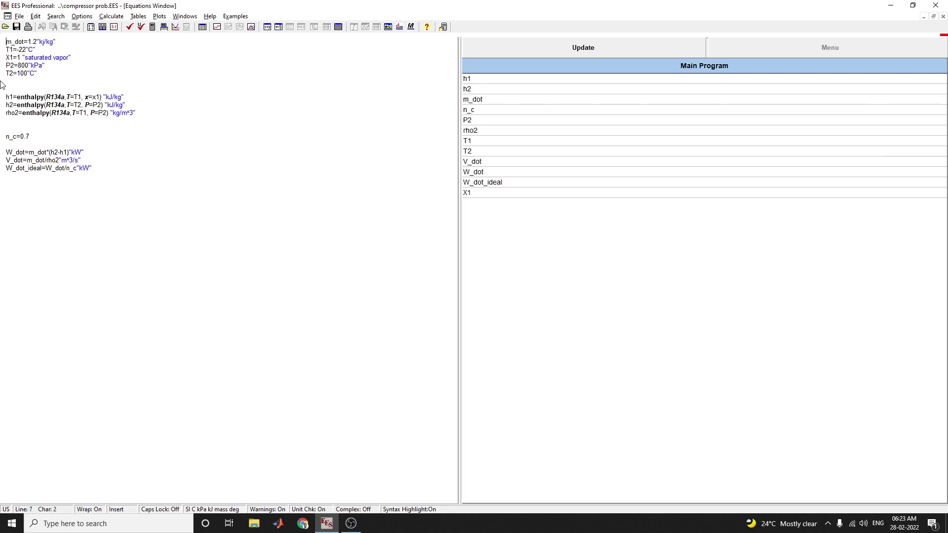
drag(10, 96, 141, 115)
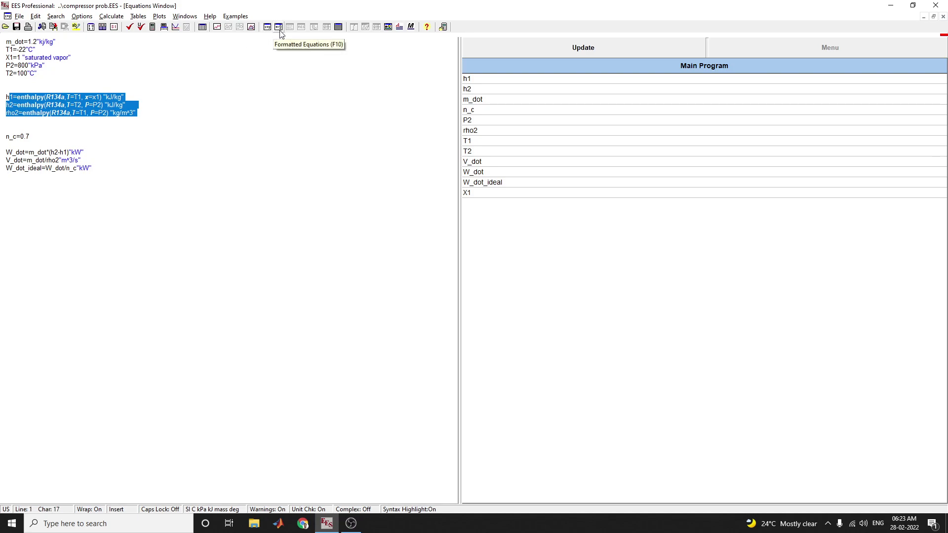
click(103, 27)
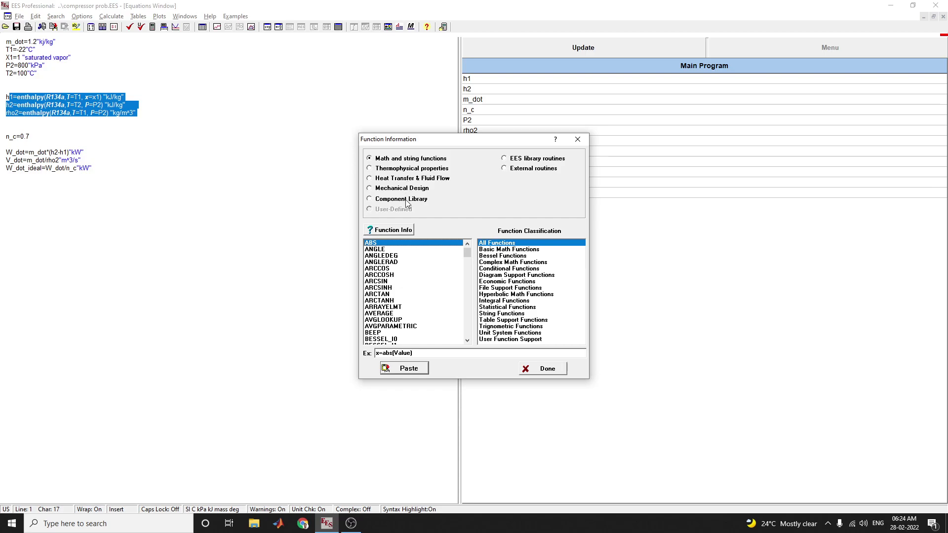
click(393, 171)
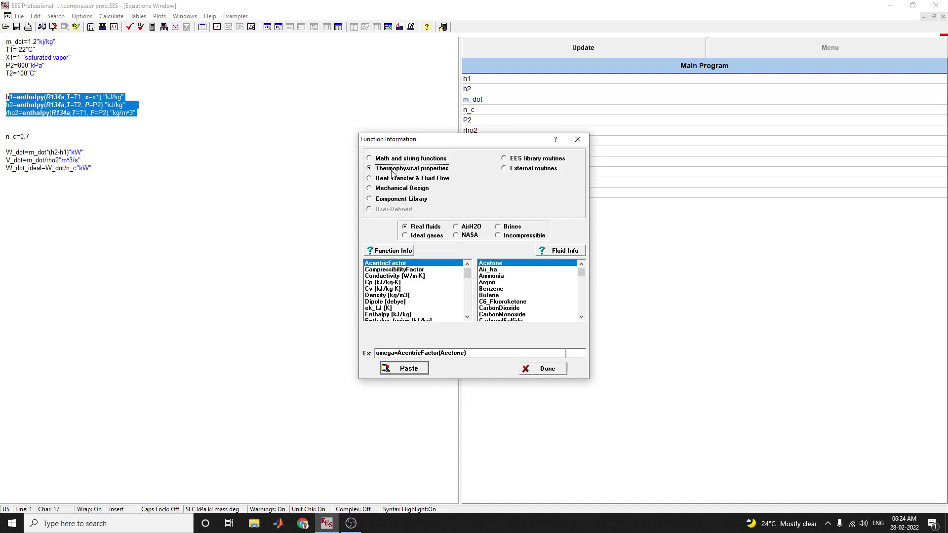
click(390, 314)
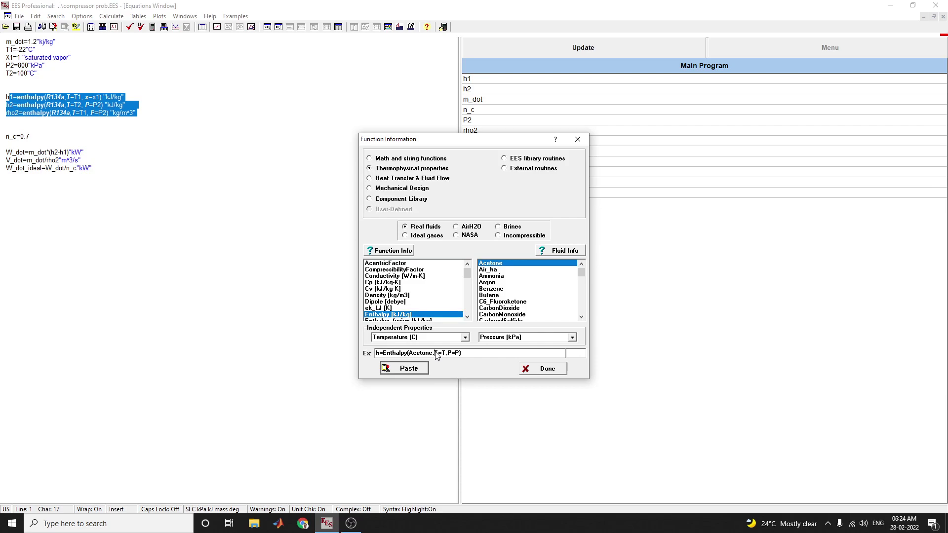
Step: Find R134a among the real fluids to display its Enthalpy function syntax with temperature and pressure as independent properties
click(502, 301)
scroll(505, 308, down, 10)
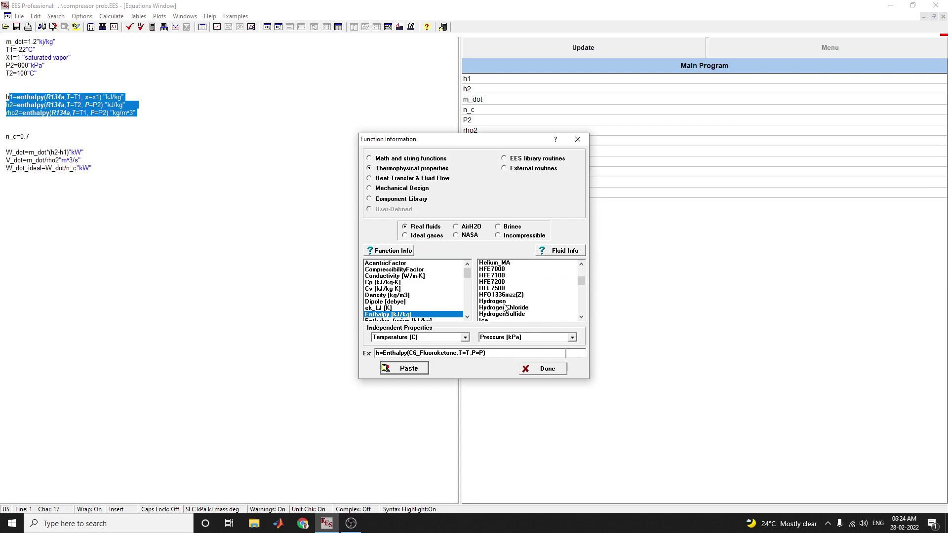
scroll(504, 308, down, 8)
click(504, 304)
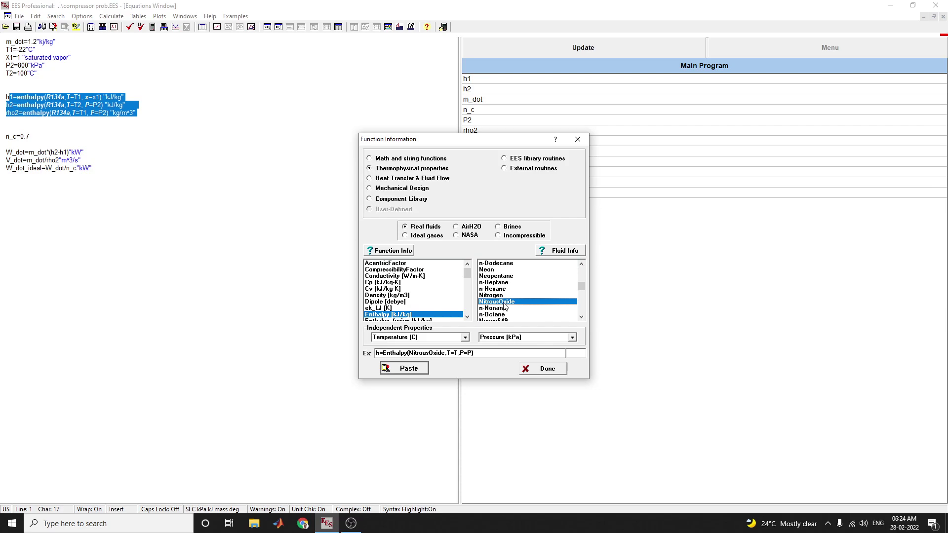
key(r)
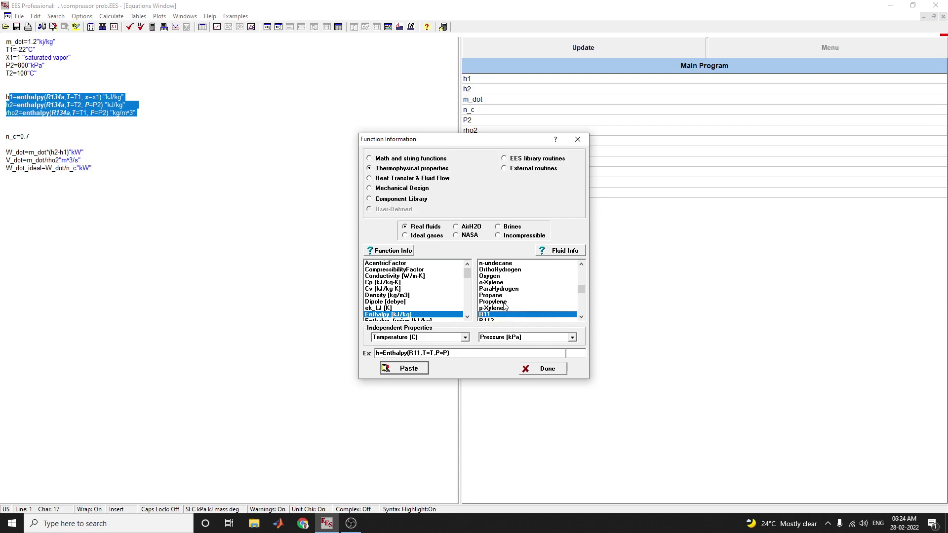
click(582, 318)
click(582, 318)
click(583, 317)
click(582, 317)
click(582, 318)
click(583, 316)
click(584, 316)
click(583, 316)
click(583, 317)
click(491, 306)
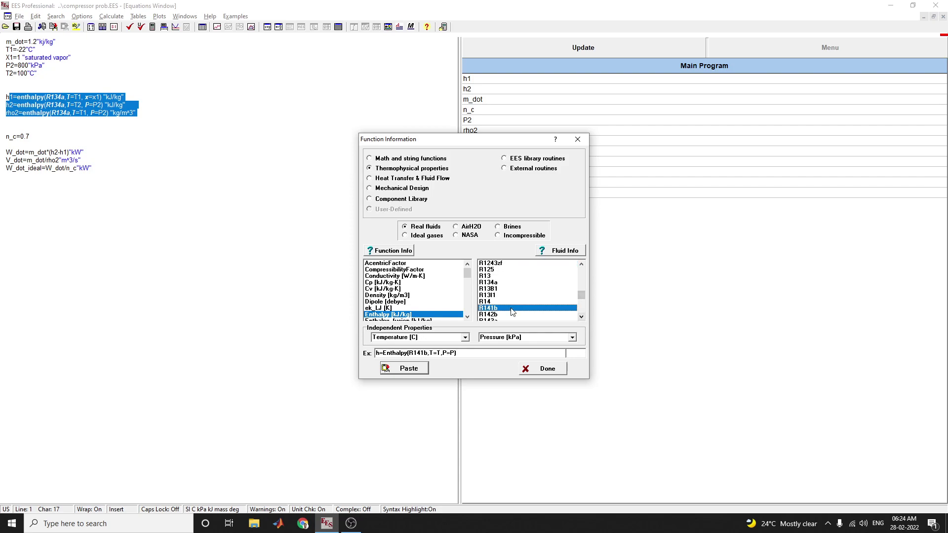
scroll(503, 285, down, 1)
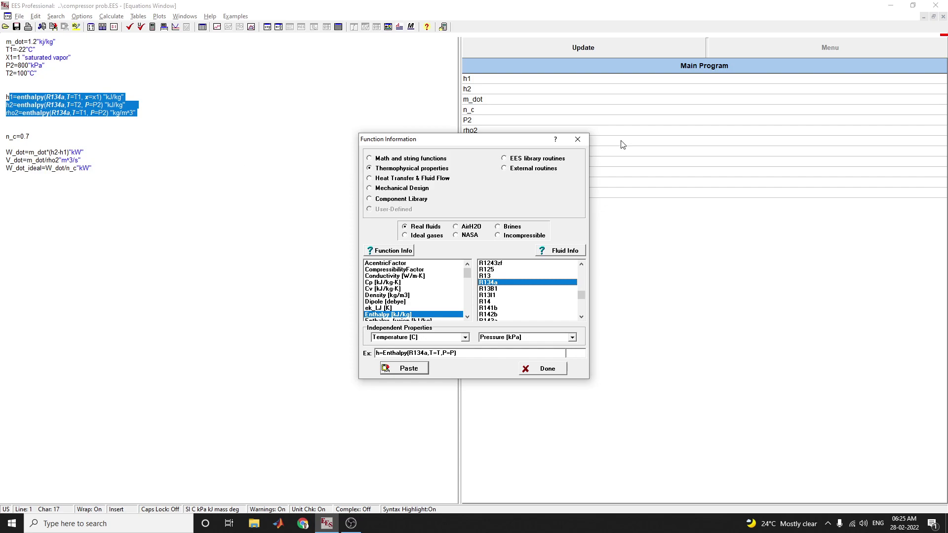
Step: Highlight the R134a arguments in the example Enthalpy expression, then close the function information and return to the property equations
double_click(442, 354)
click(442, 353)
double_click(441, 354)
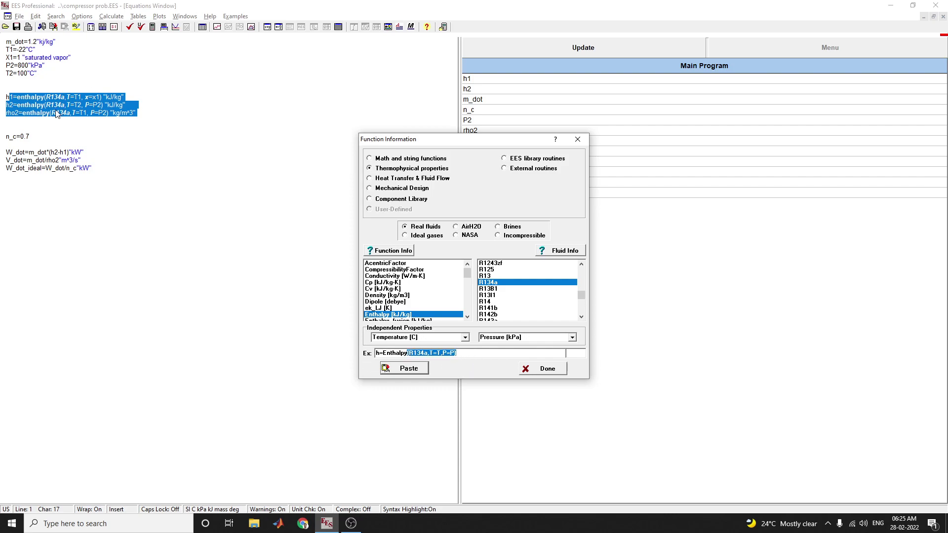
click(577, 139)
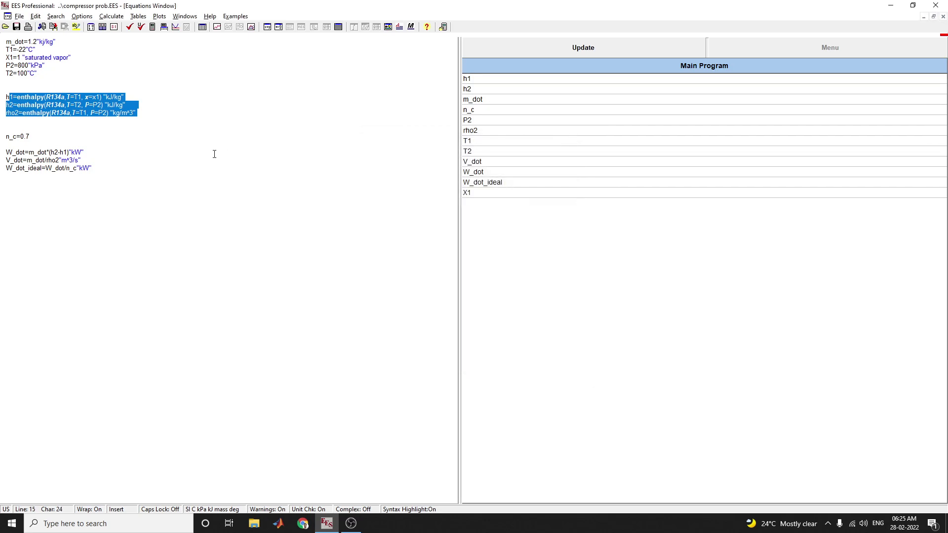
click(211, 145)
click(16, 111)
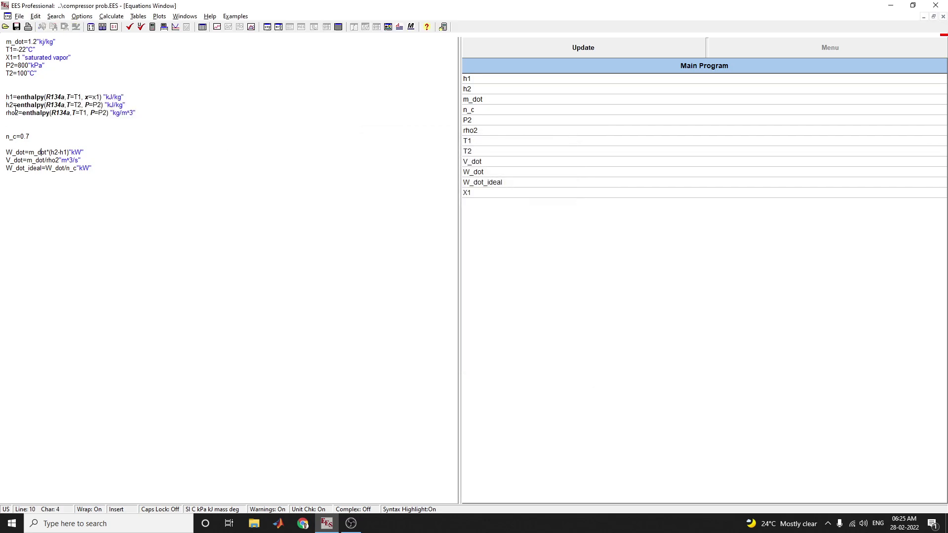
click(115, 191)
click(15, 160)
click(22, 219)
click(20, 161)
click(93, 50)
click(110, 41)
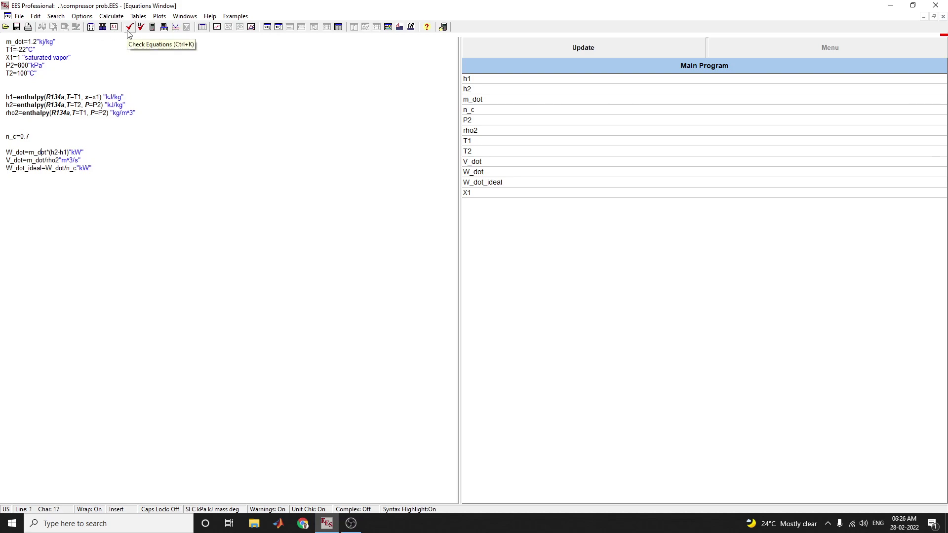
Step: Check the compressor equations for syntax errors and solve them
click(129, 28)
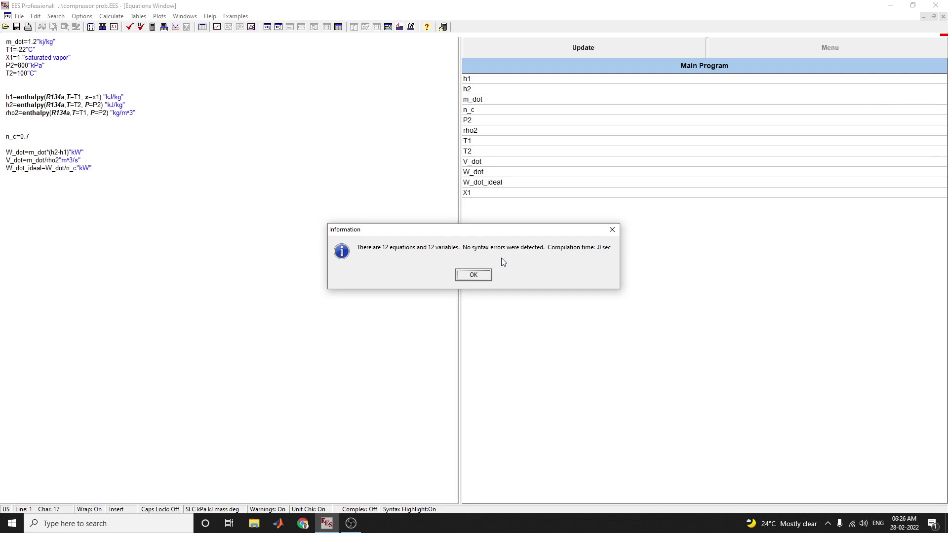
click(472, 275)
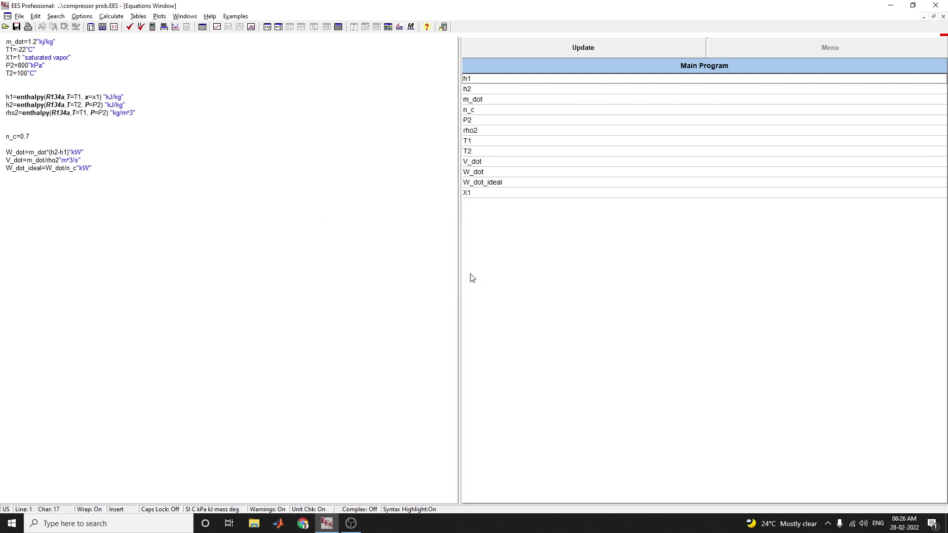
click(152, 28)
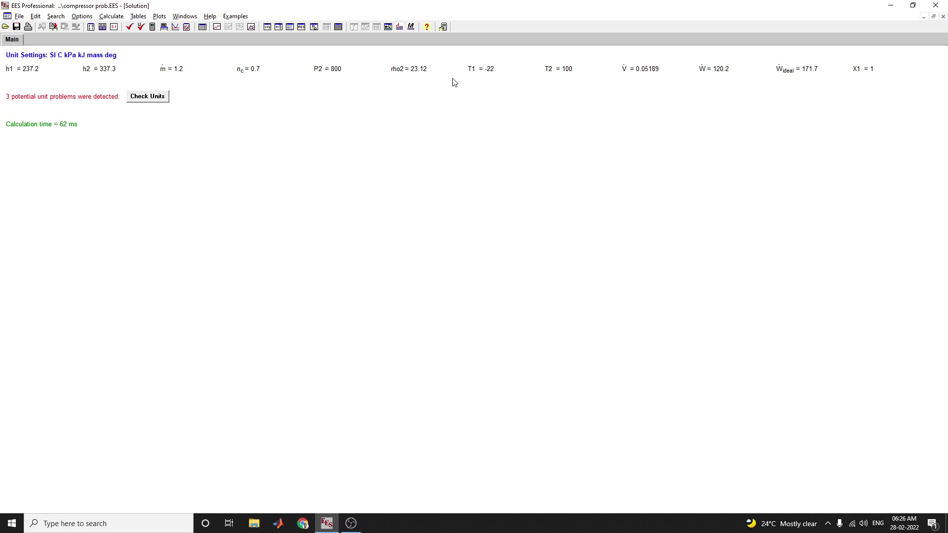
Step: View the formatted equations, then review the unit system, stop criteria, integration and general options in the preferences and accept them
click(280, 28)
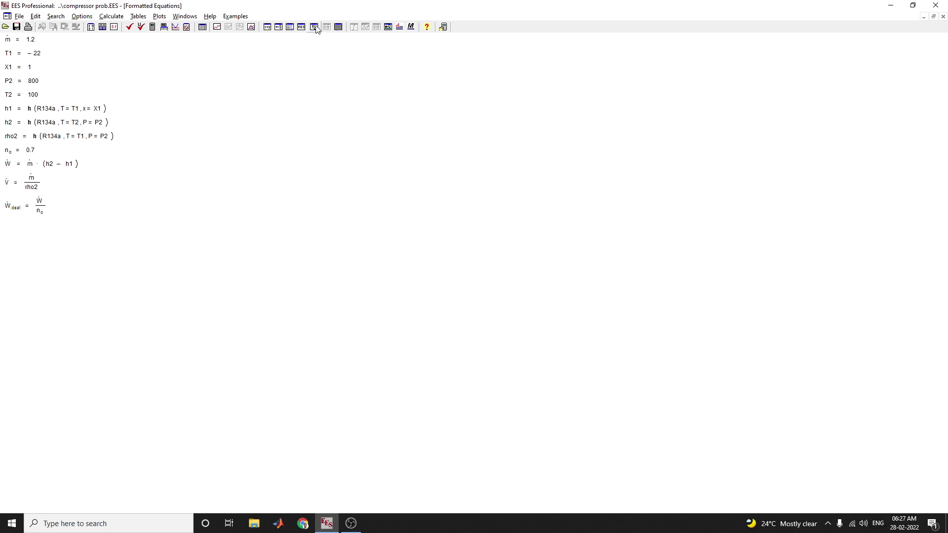
click(115, 30)
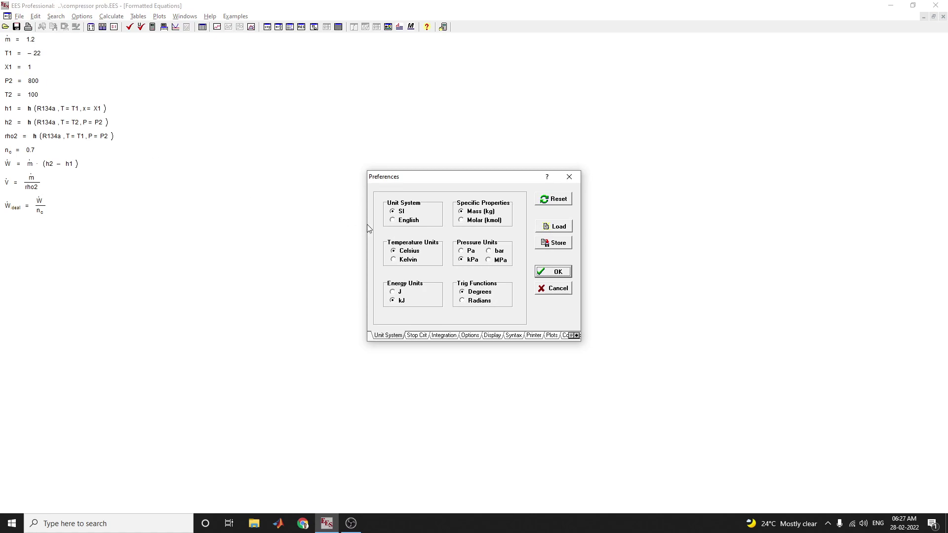
click(413, 336)
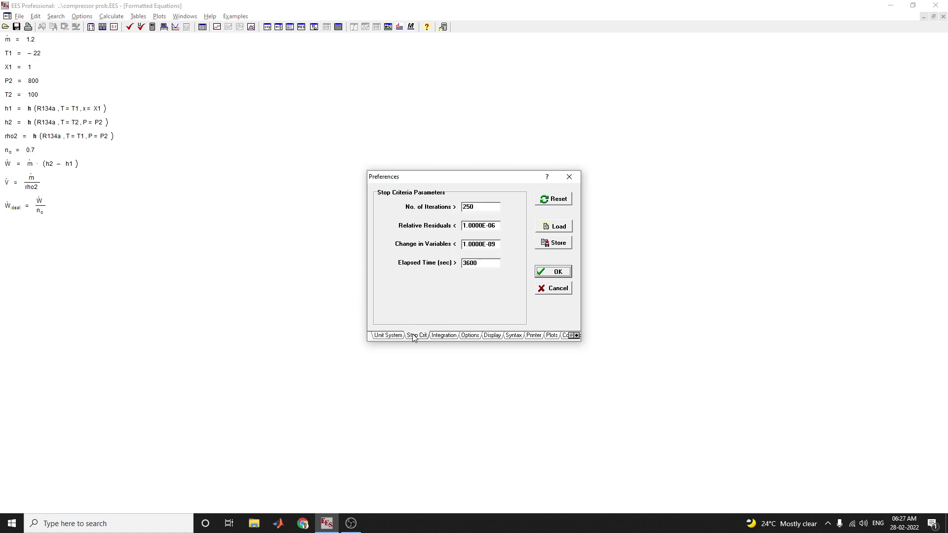
click(442, 338)
click(470, 337)
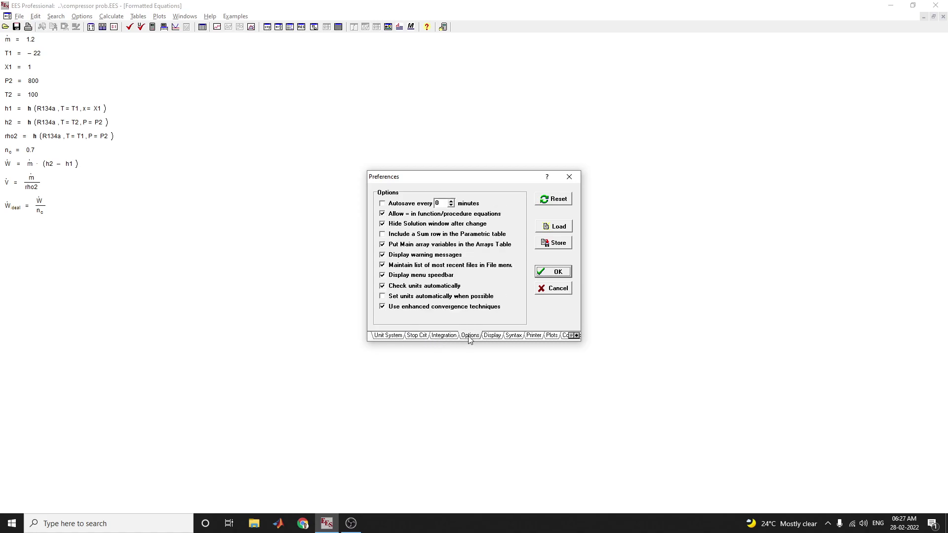
click(389, 336)
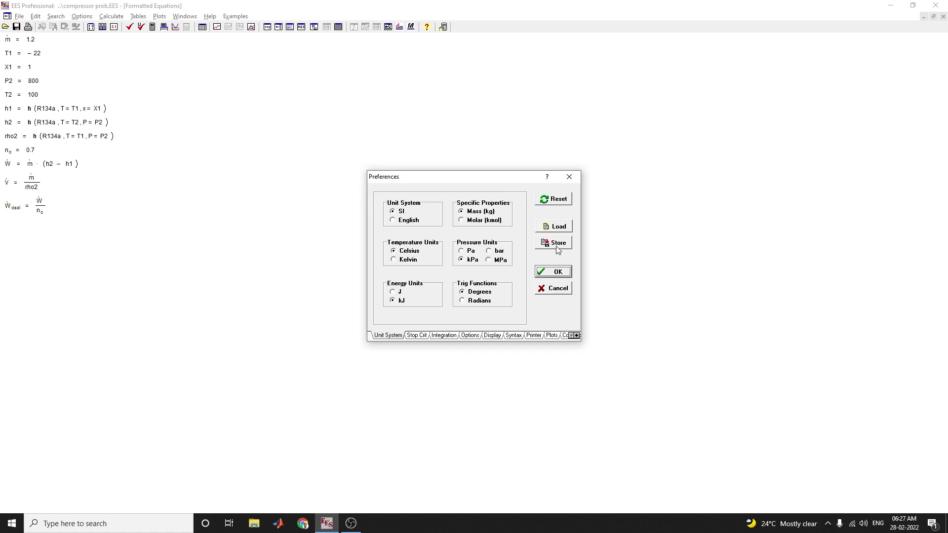
click(557, 272)
Step: Return to the equations and open the parametric table containing T2, W_dot_ideal and V_dot
click(42, 57)
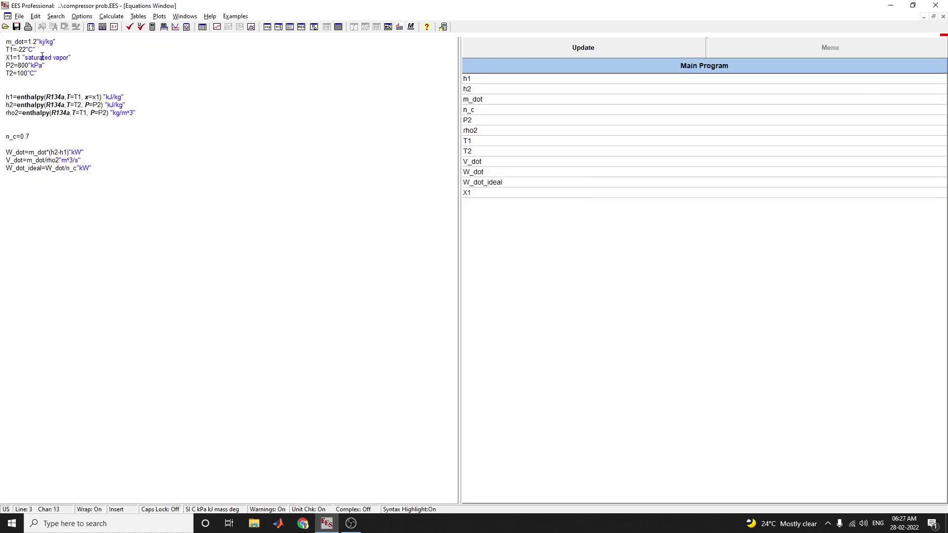
click(65, 88)
click(71, 117)
click(340, 29)
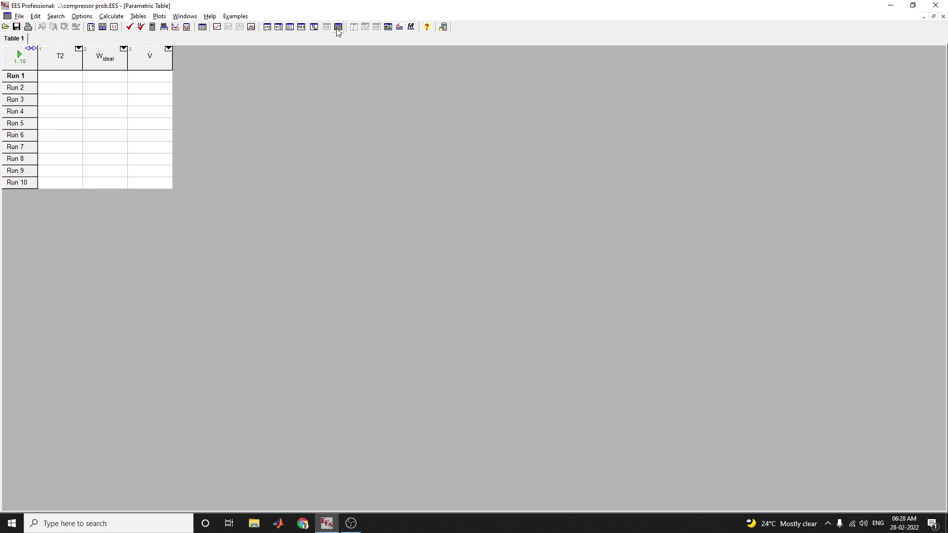
click(935, 5)
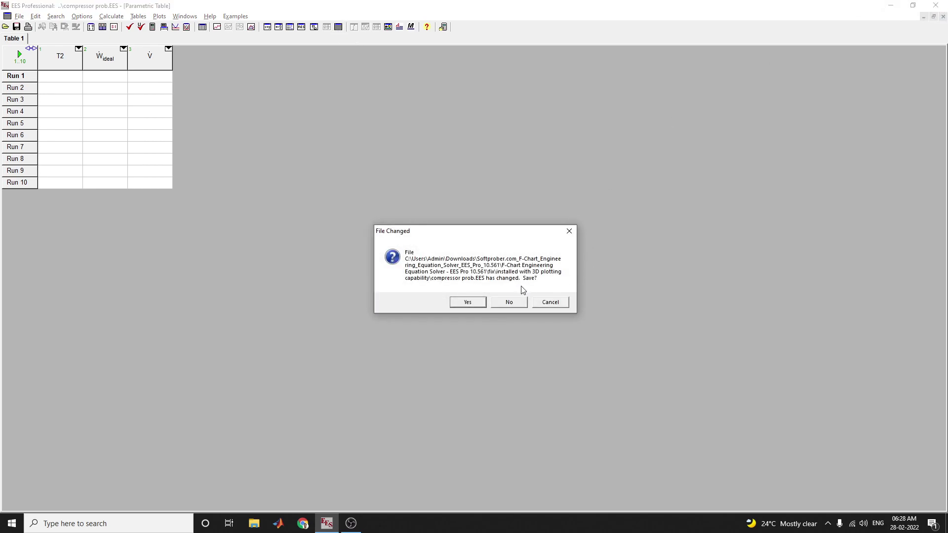
click(501, 300)
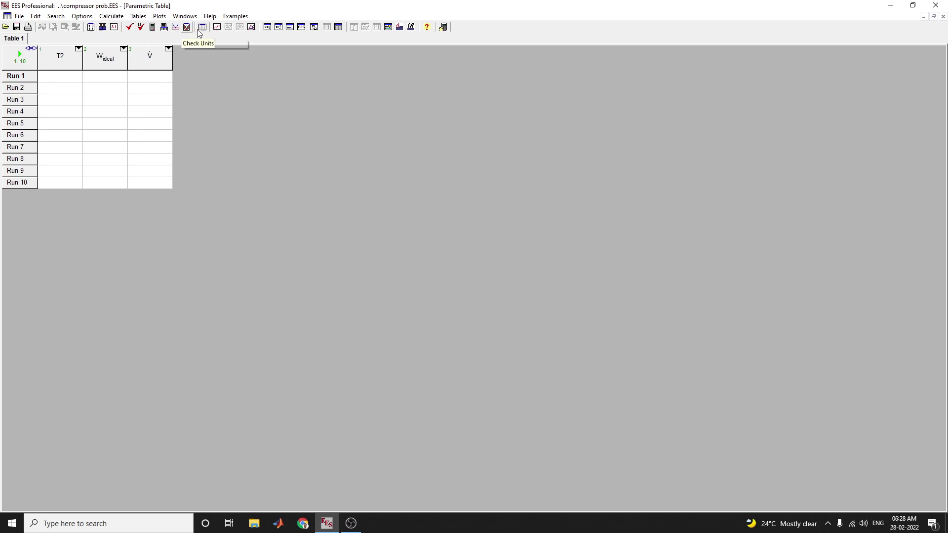
click(267, 28)
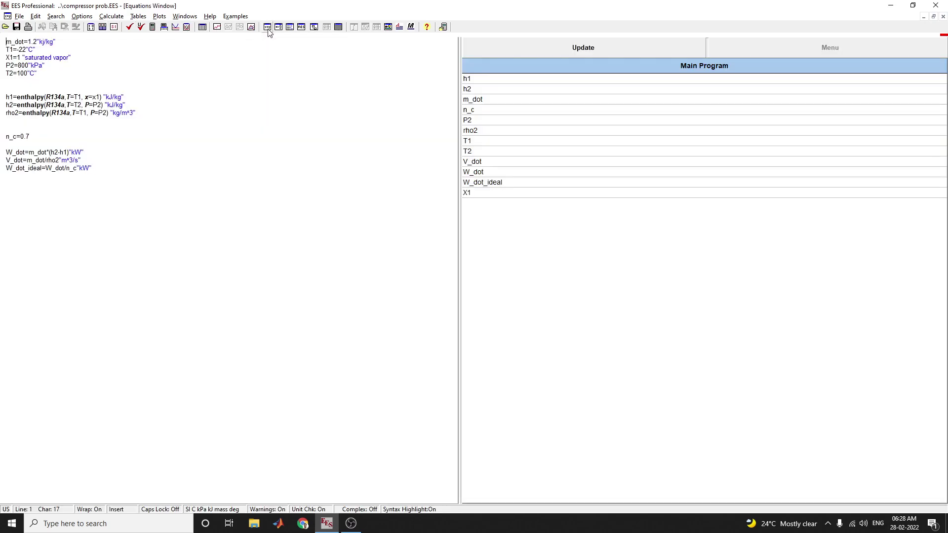
click(338, 27)
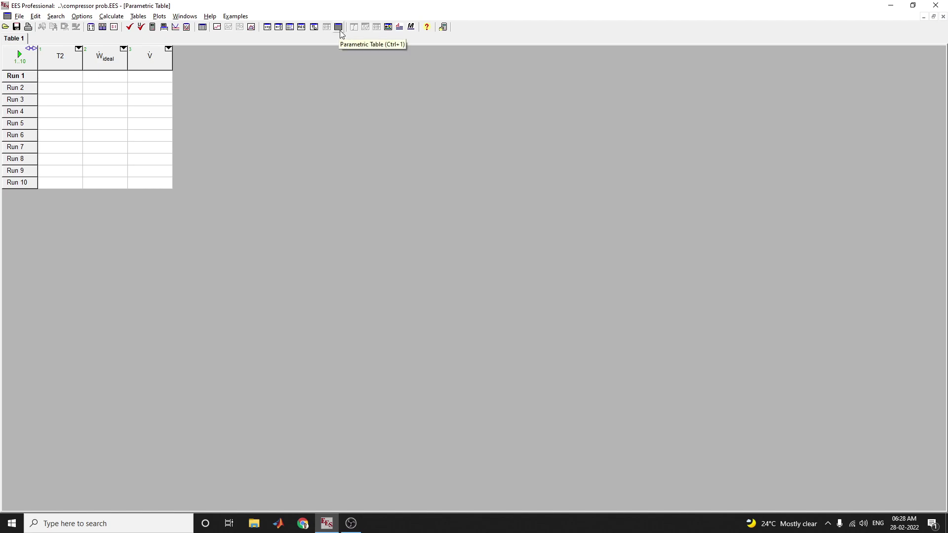
Step: Consult the problem statement in the diagram for the required outlet temperatures, then return to the first T2 cell of the parametric table
click(67, 77)
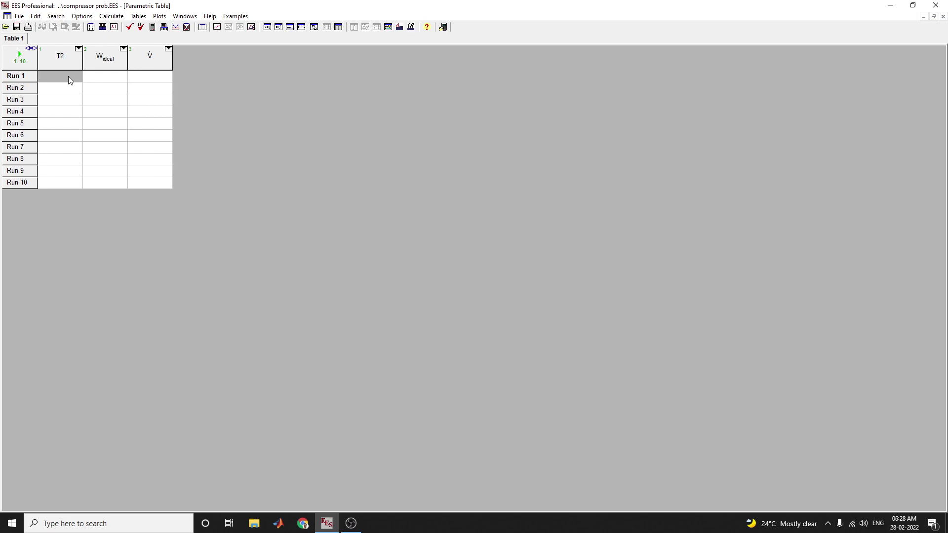
click(388, 27)
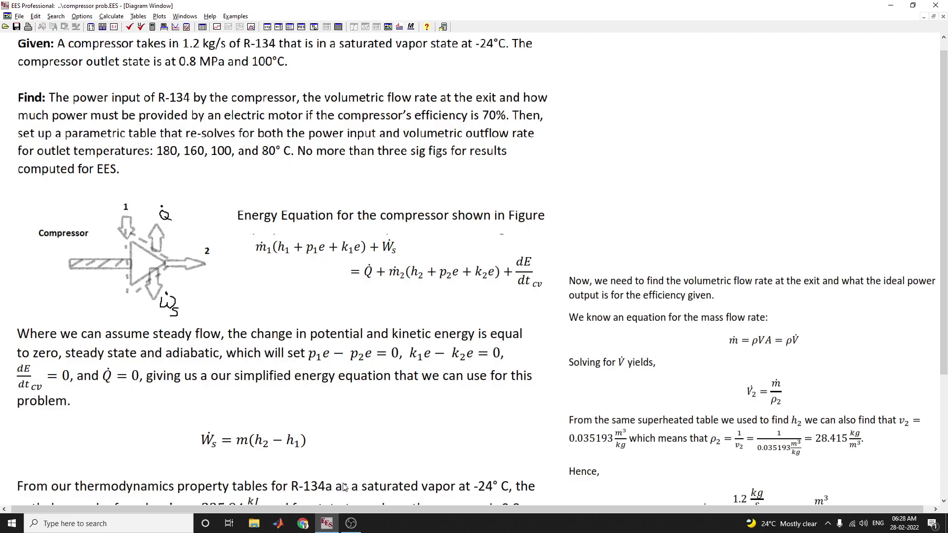
click(338, 28)
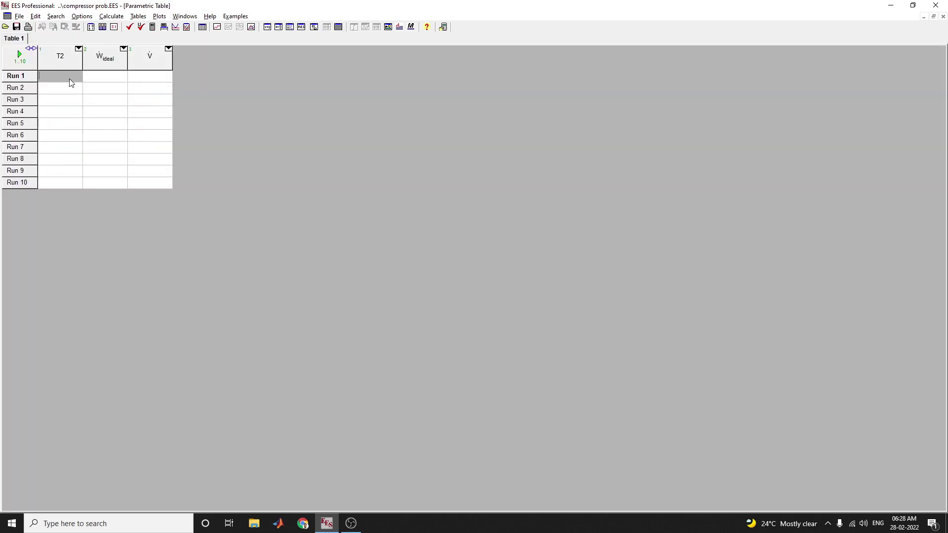
Step: Fill the T2 column of the parametric table with 180, 160, 140, 120, 100 and 80 for Runs 1 to 6
text(180)
key(Return)
text(160)
key(Return)
text(140)
key(Return)
text(120)
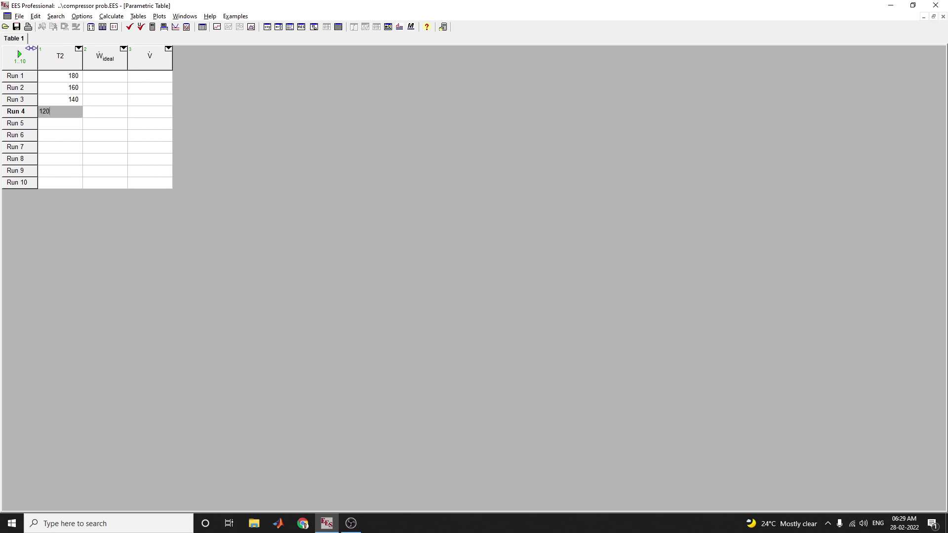
key(Return)
text(100)
key(Return)
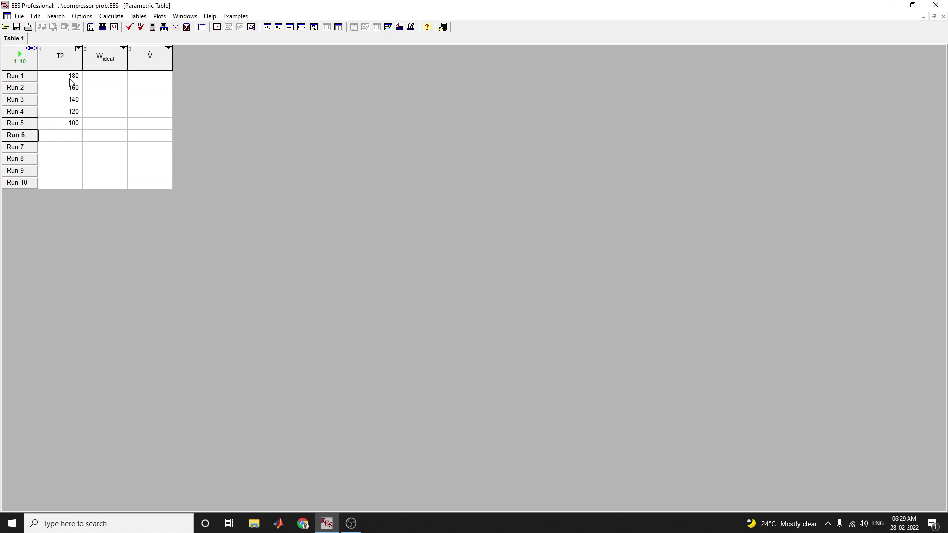
text(80)
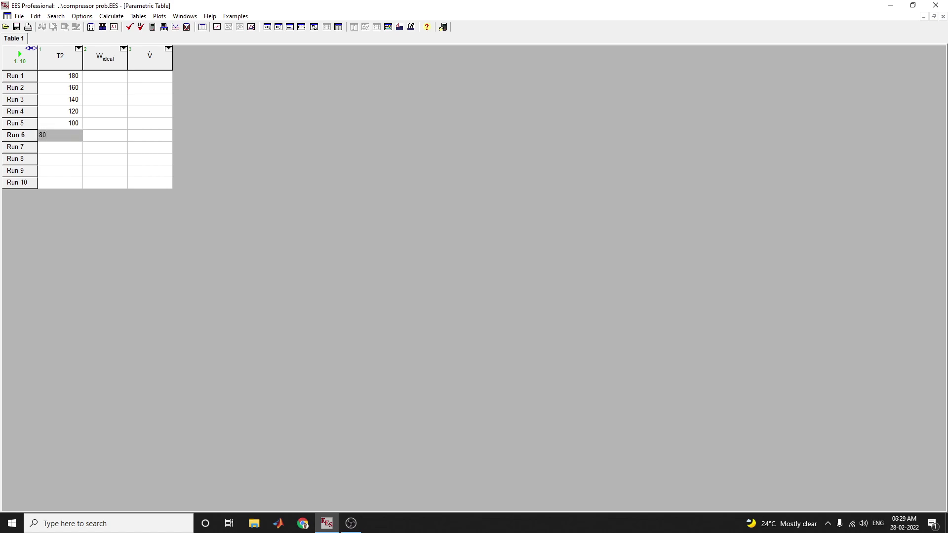
key(Escape)
text(80)
click(56, 148)
click(70, 180)
key(Up)
key(Up)
key(Up)
key(Up)
key(Up)
key(Up)
key(Up)
key(Up)
key(Up)
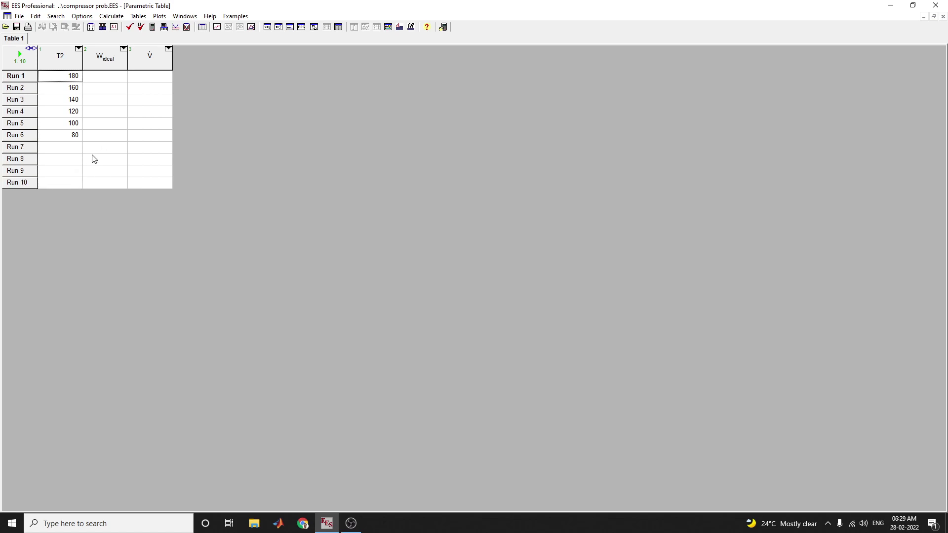
Step: Try to solve the parametric table for Runs 1 to 10, then look over the equations and return to the table
click(20, 55)
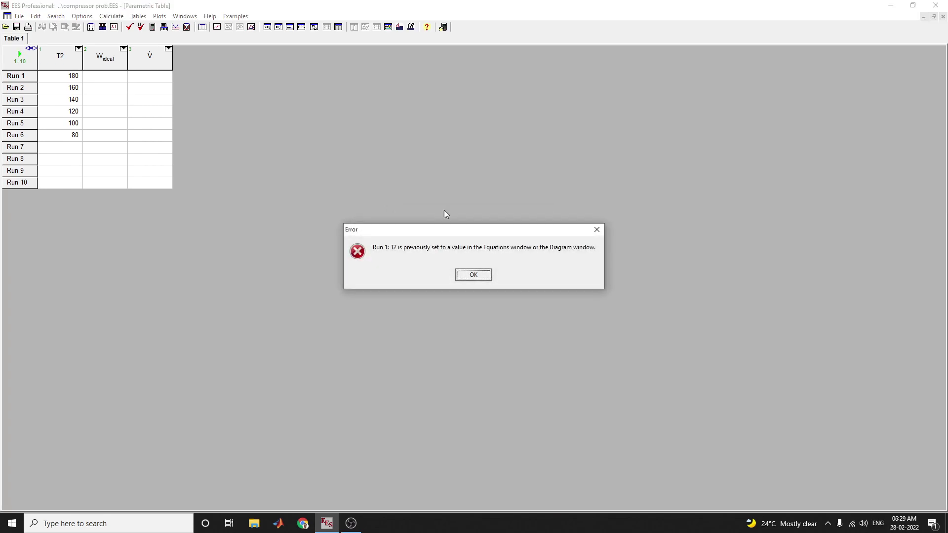
click(470, 279)
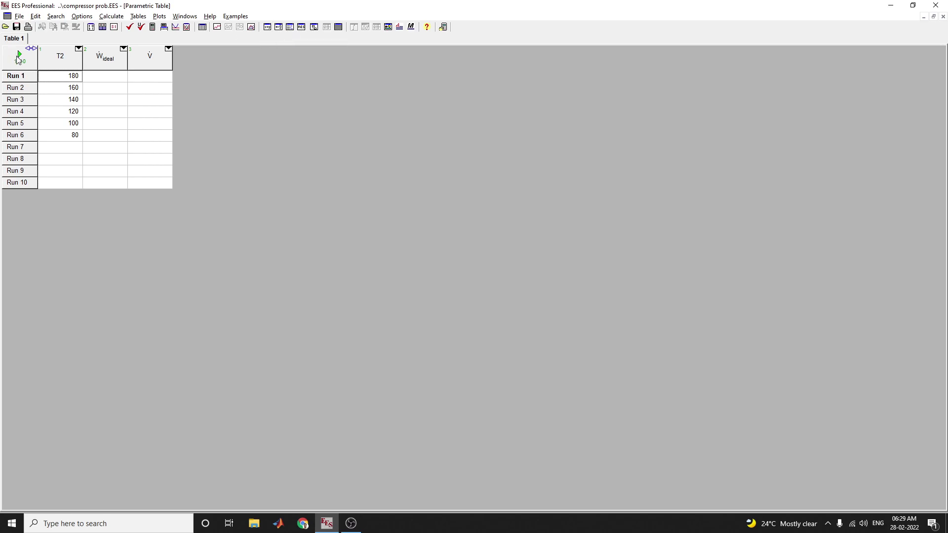
click(267, 26)
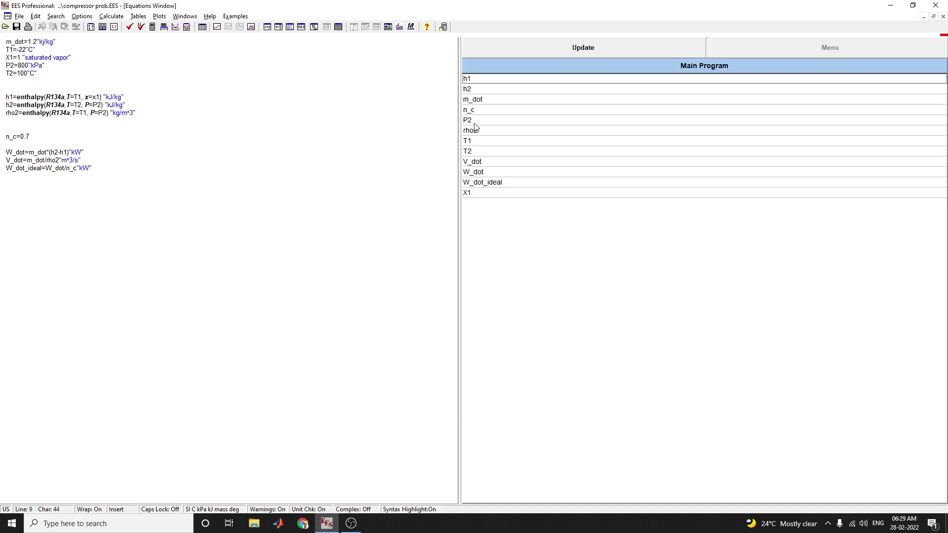
click(338, 27)
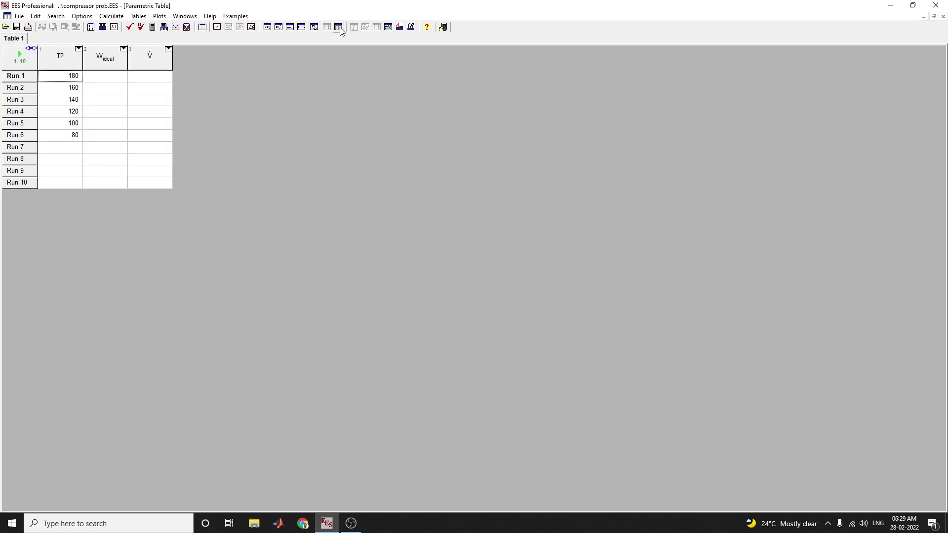
Step: Narrow the parametric table's columns to fit their contents and try to solve the table again
click(33, 48)
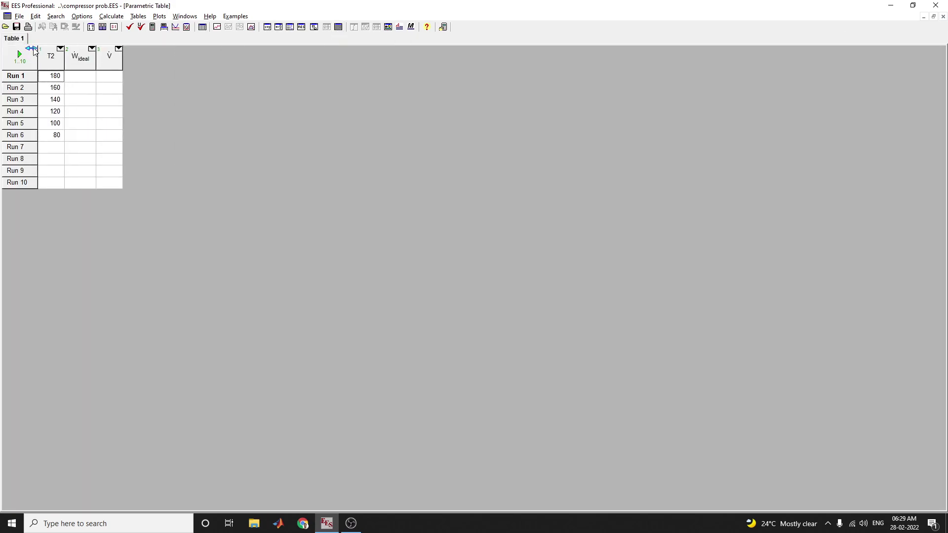
click(80, 76)
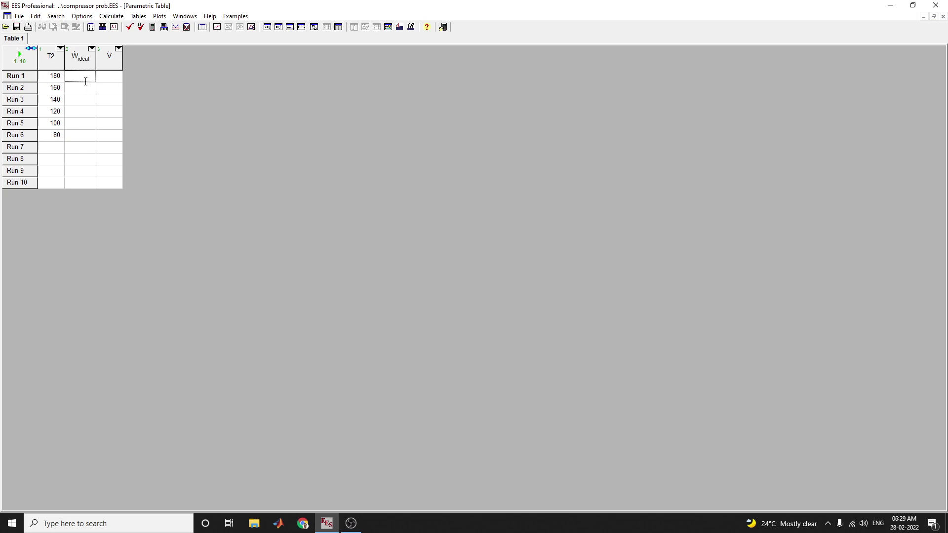
click(21, 57)
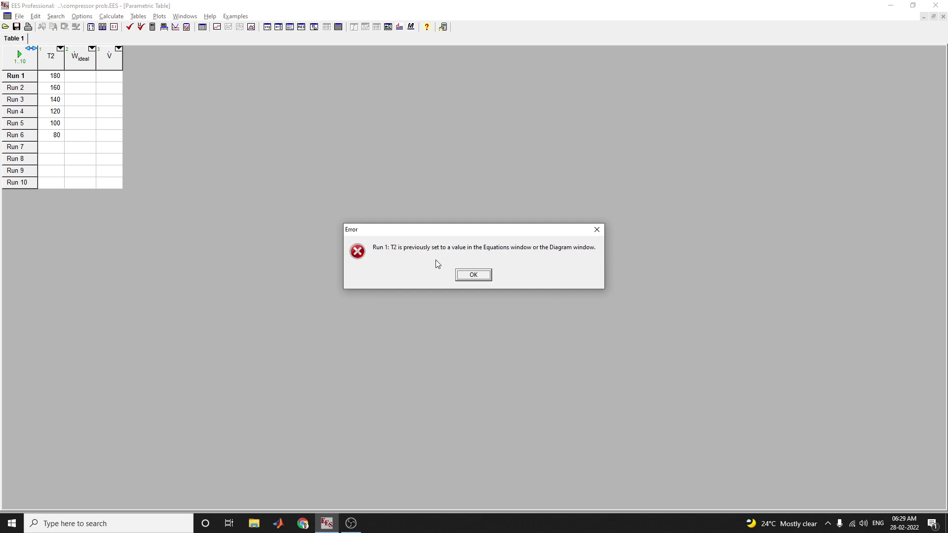
click(478, 279)
Step: Comment out the T2=100 equation with // in the equations and save the file
click(267, 27)
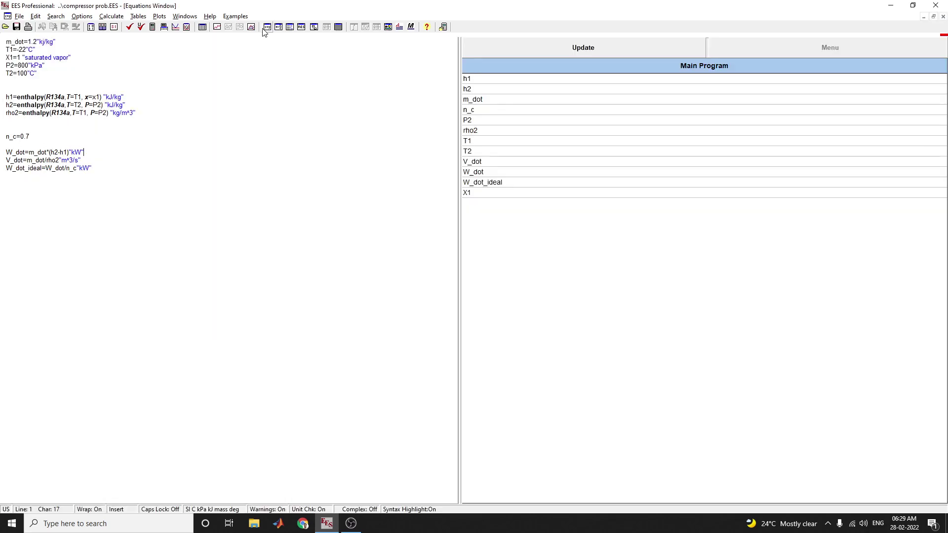
click(127, 113)
click(7, 74)
text(//)
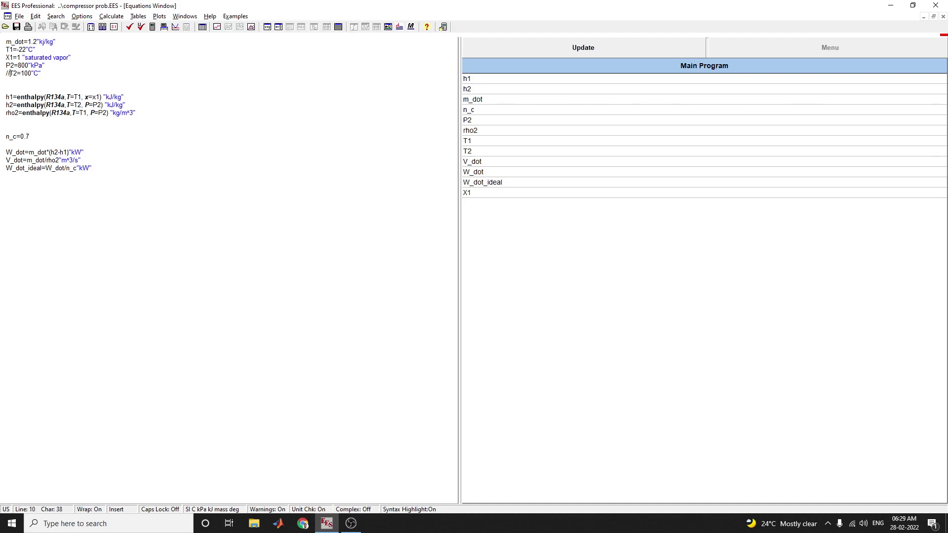
click(17, 27)
Step: Solve the parametric table for the listed T2 values, then view the debug information and go back to the commented T2 equation
click(338, 27)
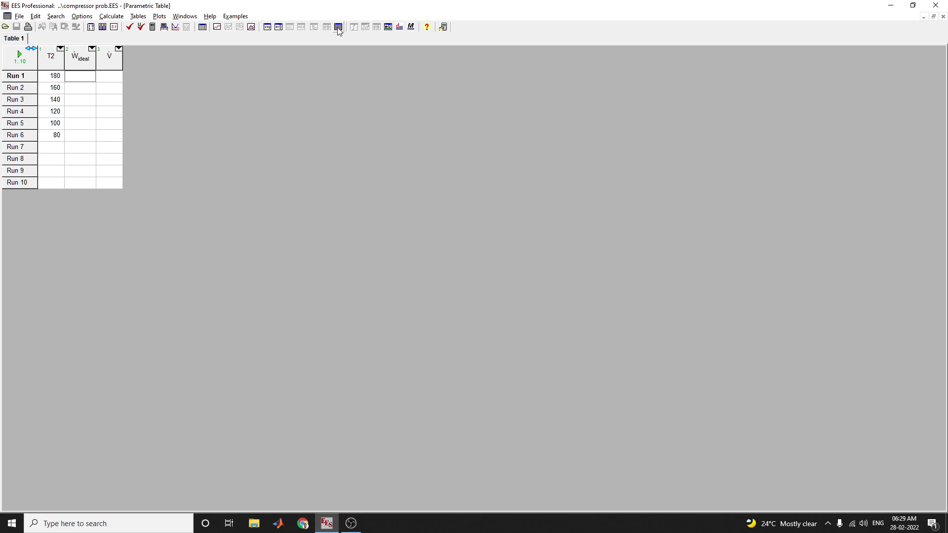
click(20, 54)
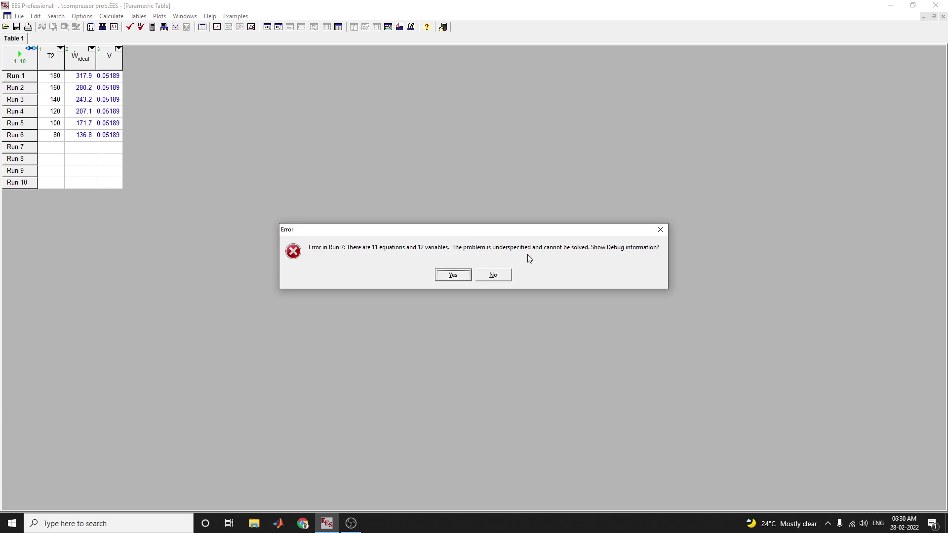
click(462, 277)
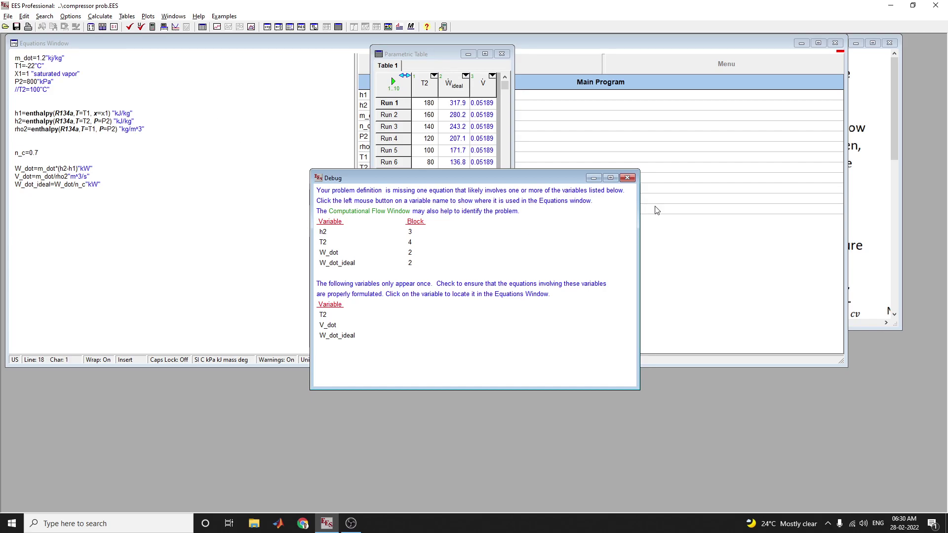
click(53, 89)
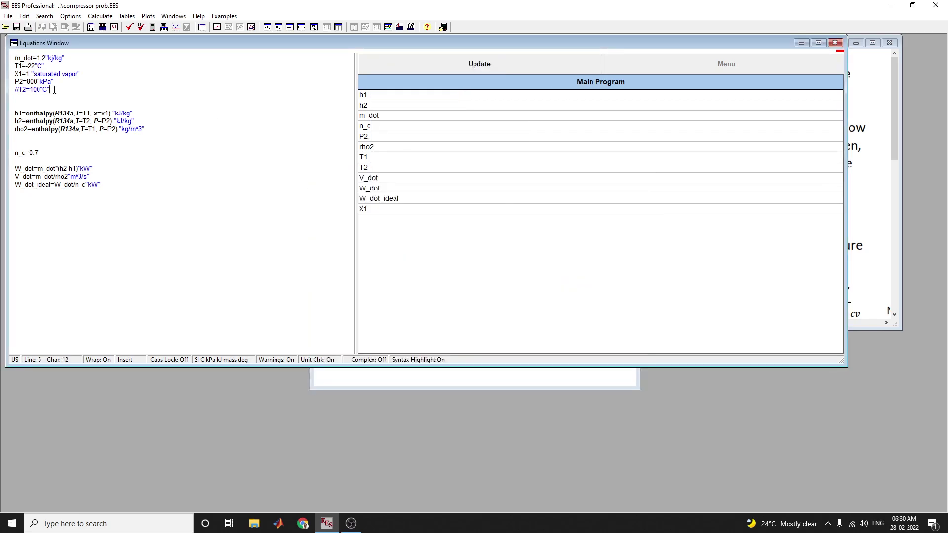
Step: Delete the commented-out T2=100 line from the equations and solve the parametric table again
drag(54, 90, 9, 90)
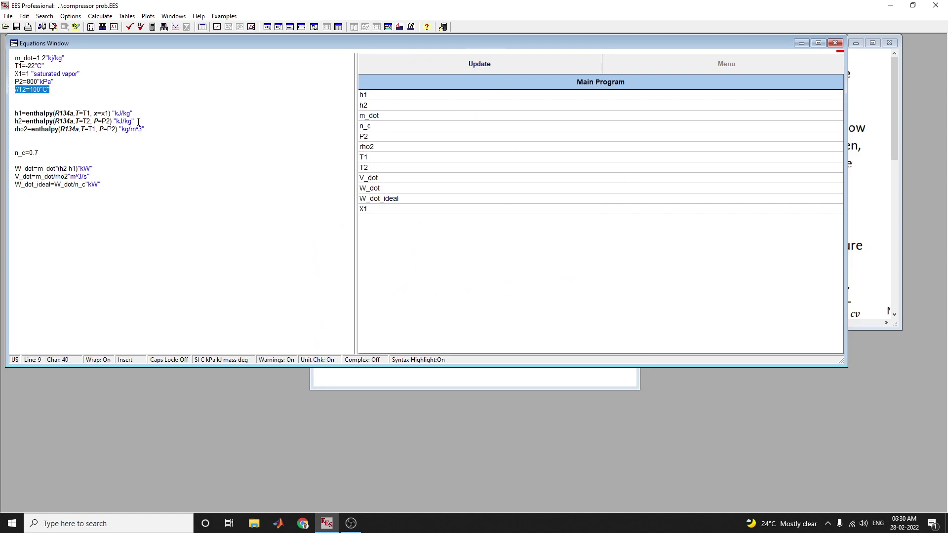
key(Delete)
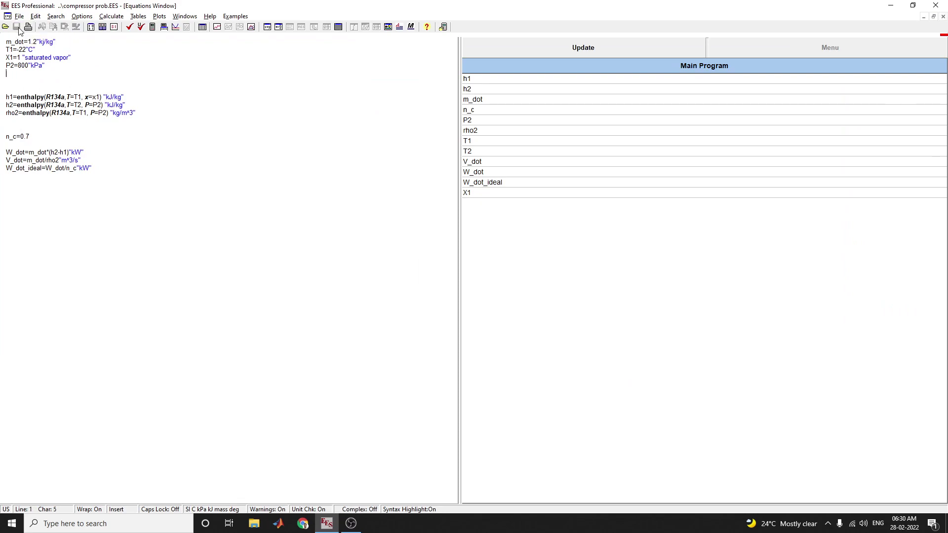
click(341, 27)
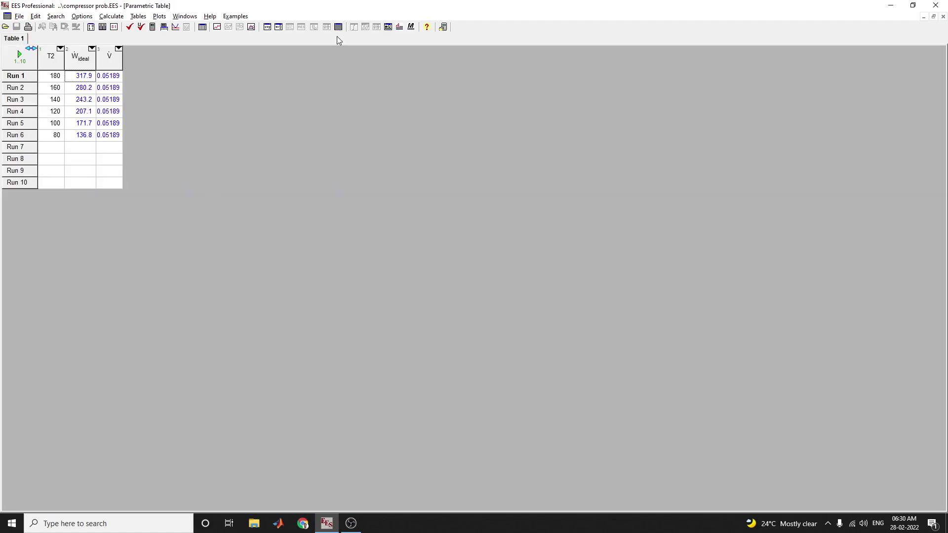
click(20, 55)
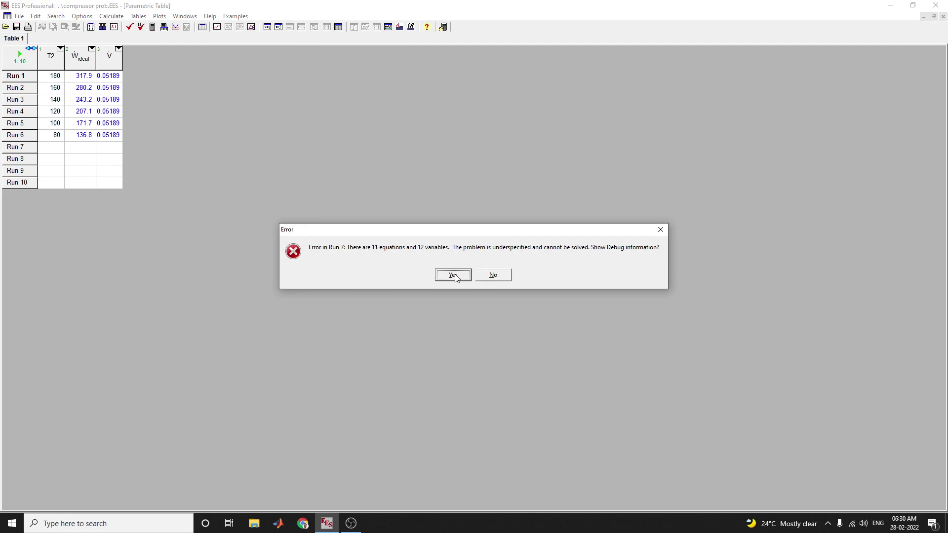
Step: View the debug information for the underspecified problem and close it
click(452, 275)
drag(514, 177, 676, 201)
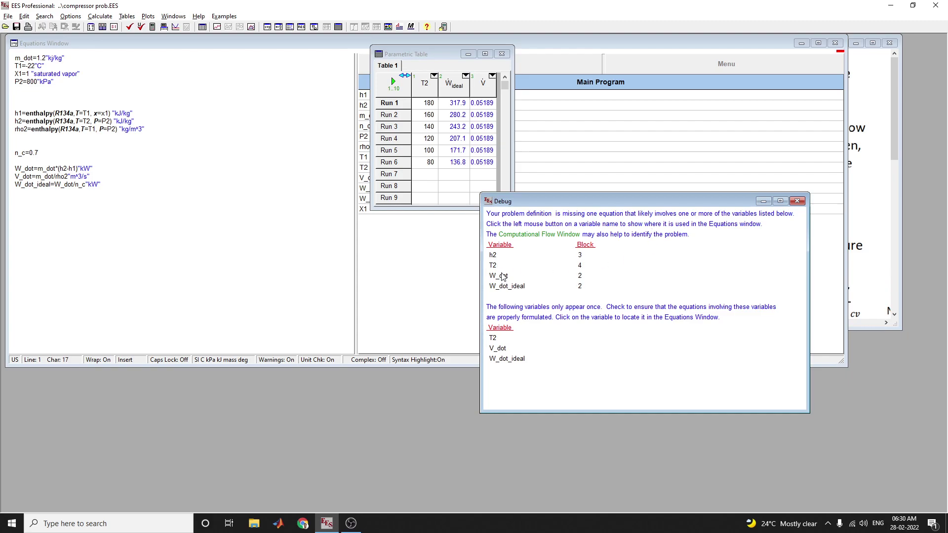
click(509, 118)
click(797, 201)
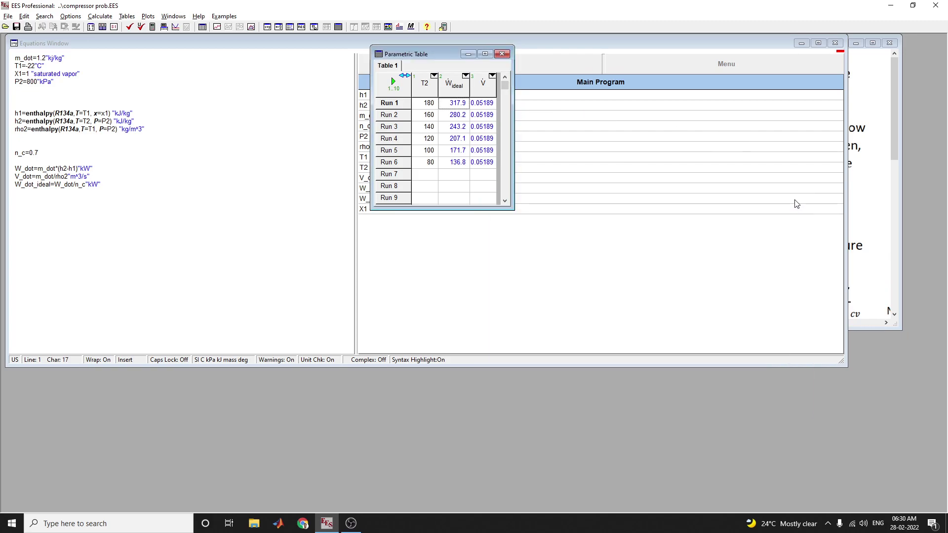
Step: Resize the parametric table window to fit all ten runs, move it closer to the equations, and widen its columns
drag(512, 209, 706, 315)
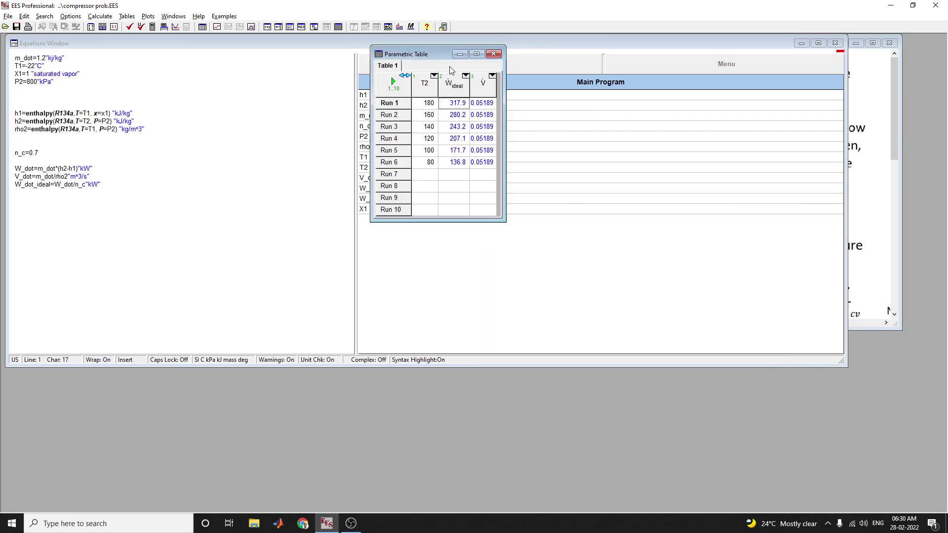
drag(427, 47, 283, 56)
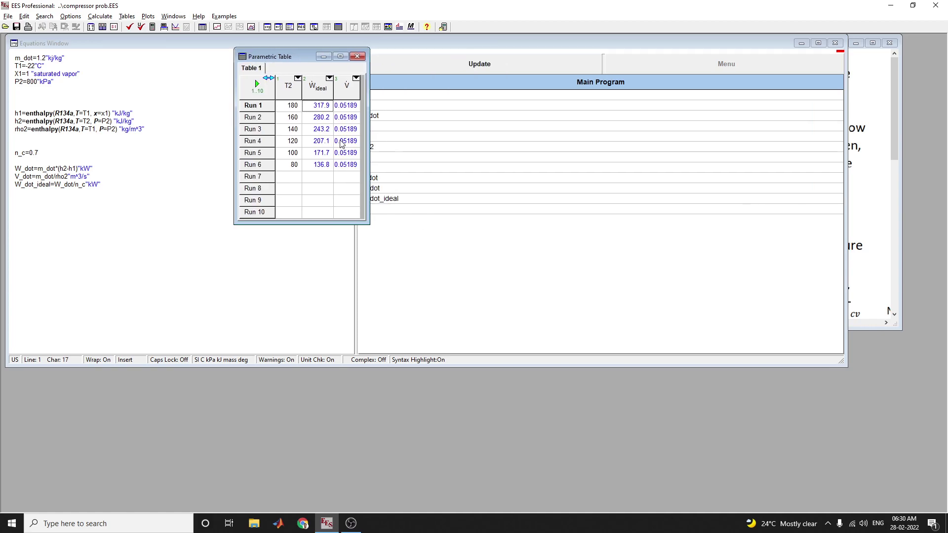
click(357, 56)
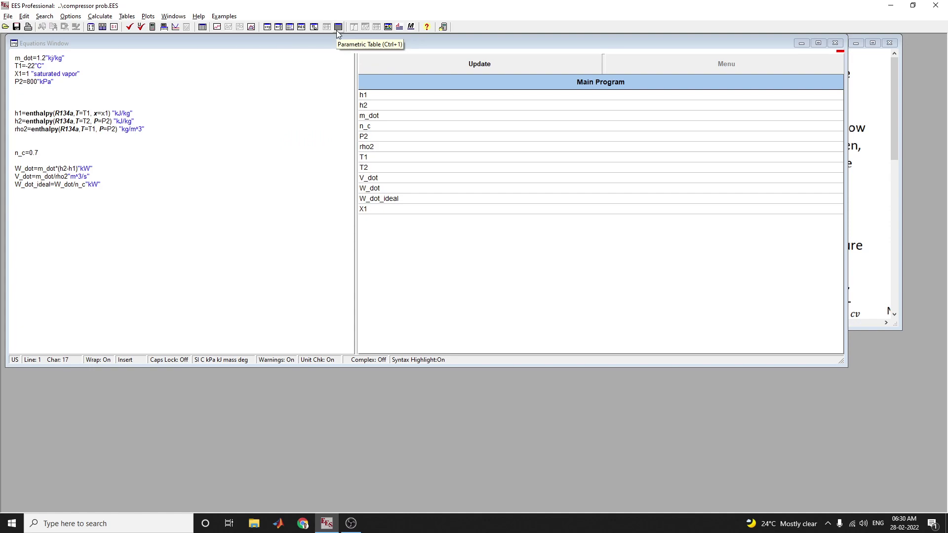
click(337, 28)
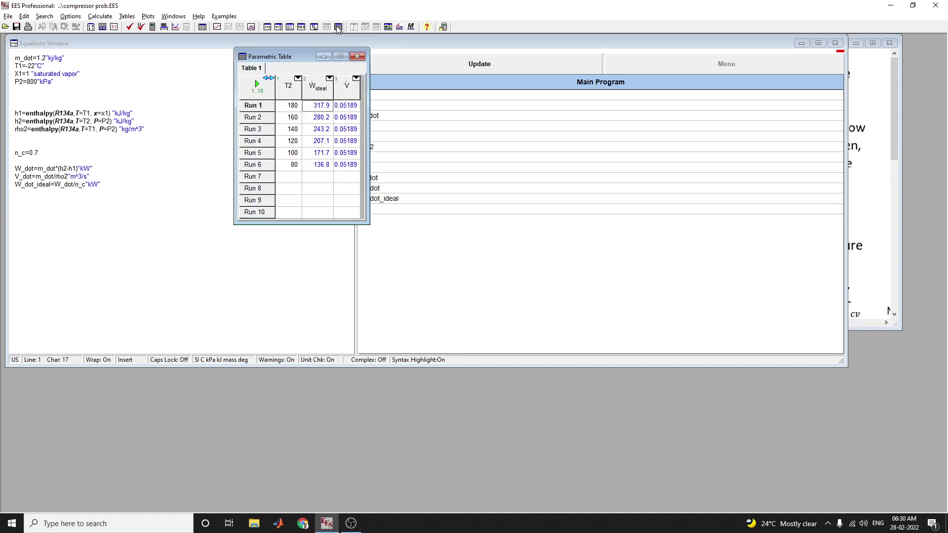
click(270, 79)
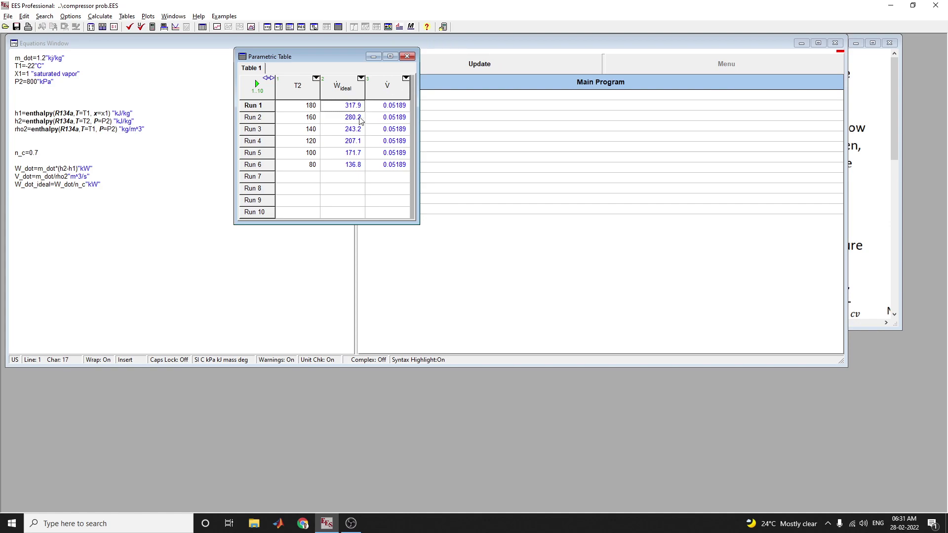
Step: Examine the volumetric flow rate results in the parametric table and return to the equations and their variable list
click(380, 106)
click(390, 118)
click(203, 67)
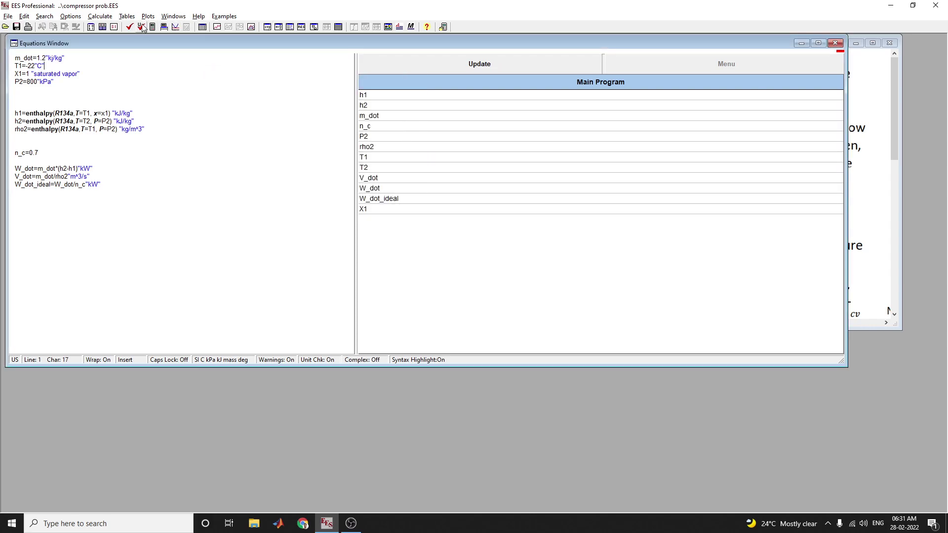
click(274, 27)
scroll(183, 177, down, 1)
scroll(183, 176, up, 1)
click(732, 101)
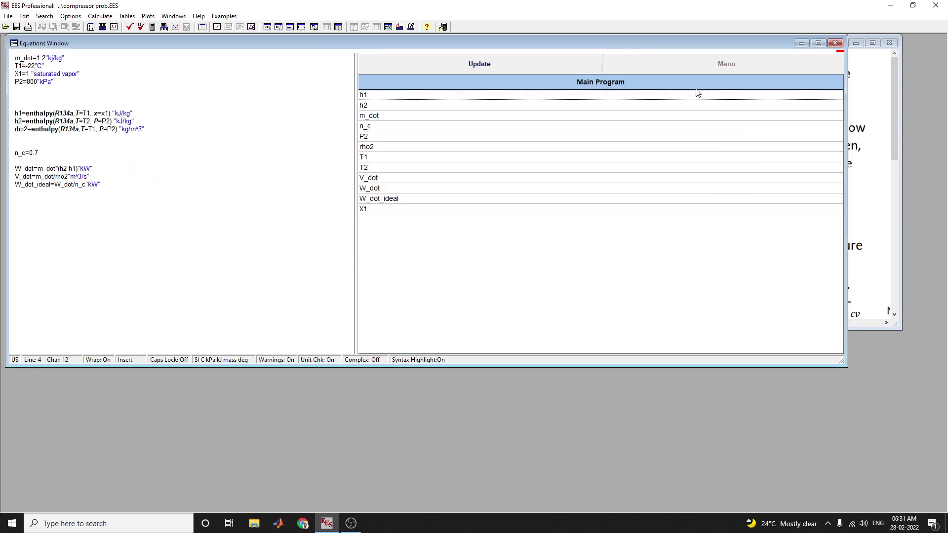
Step: View the variable information of h2 and n_c, cancelling each without changes
double_click(379, 105)
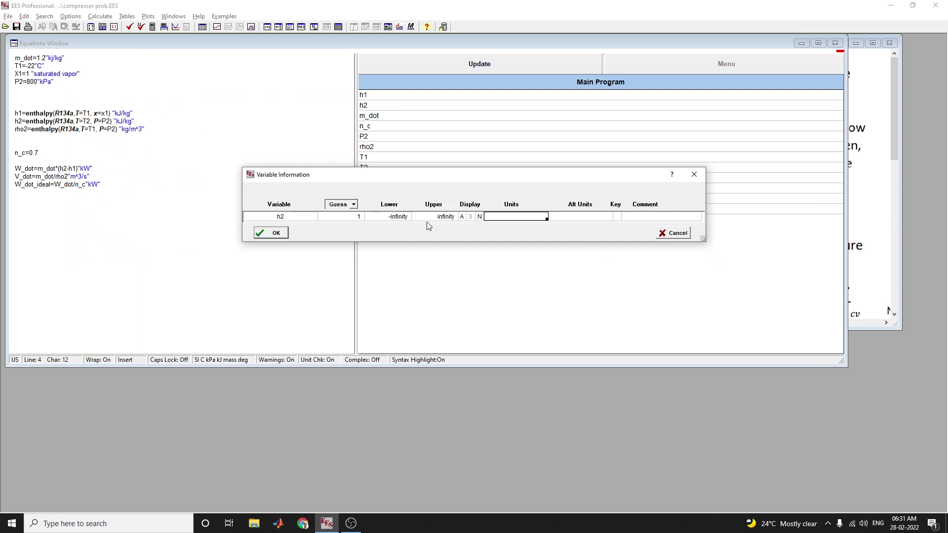
click(673, 233)
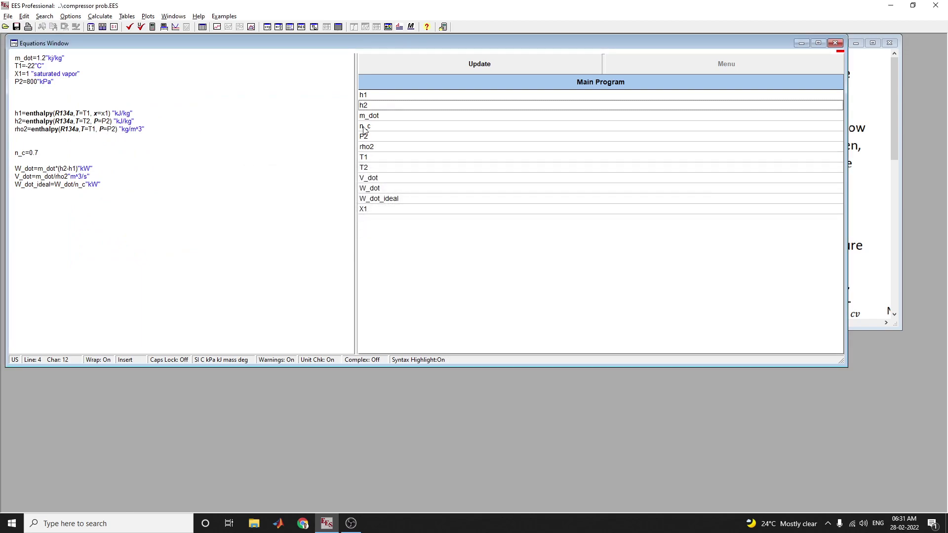
double_click(364, 127)
click(674, 235)
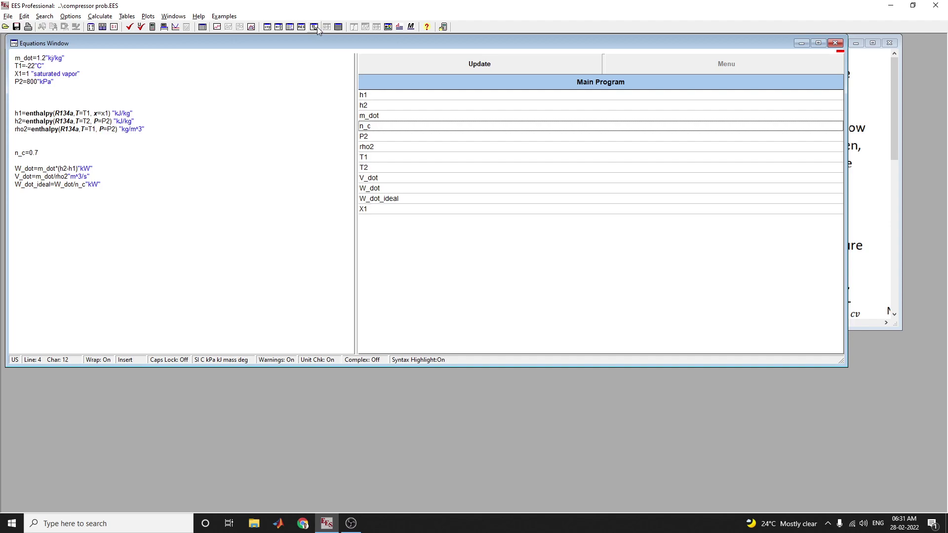
Step: Look over the given values in the equations, reopen the parametric table to review its columns, and close it
click(150, 214)
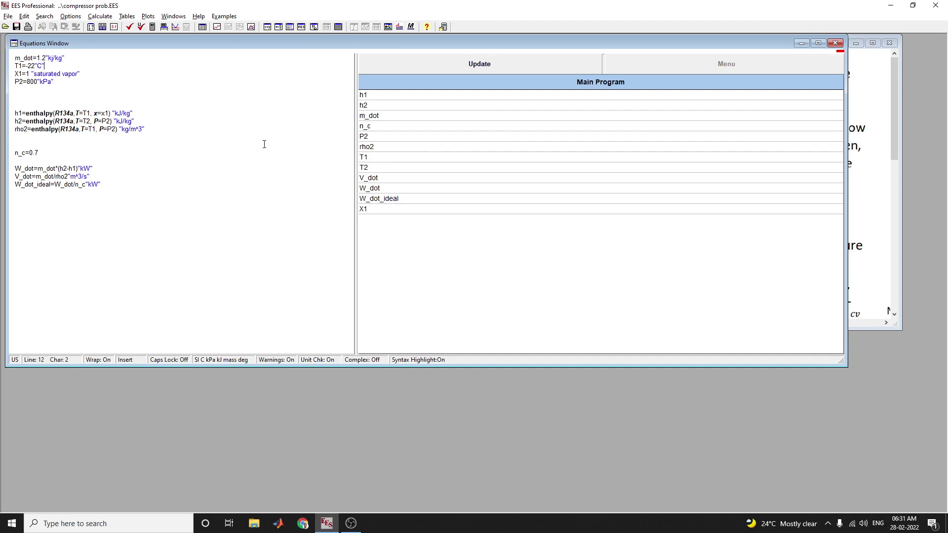
click(290, 59)
click(156, 68)
click(334, 79)
click(338, 27)
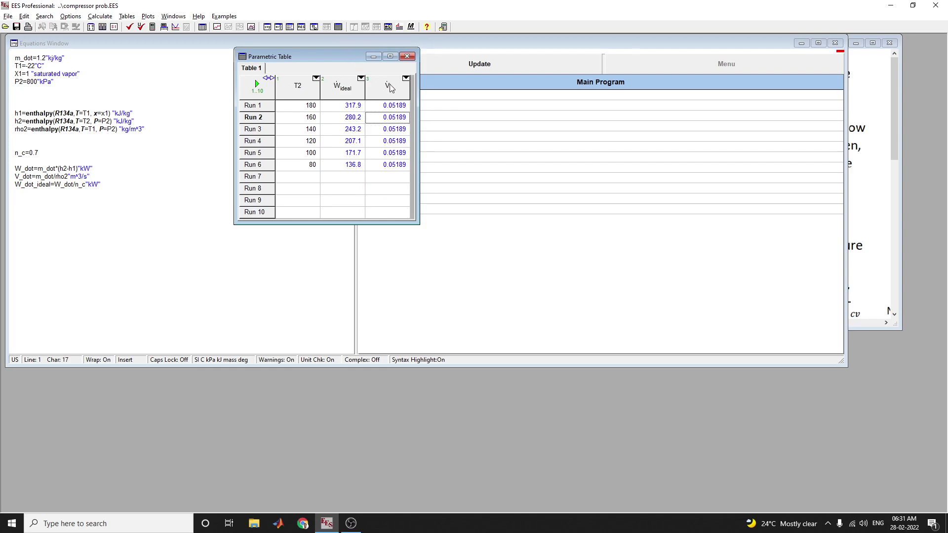
click(408, 56)
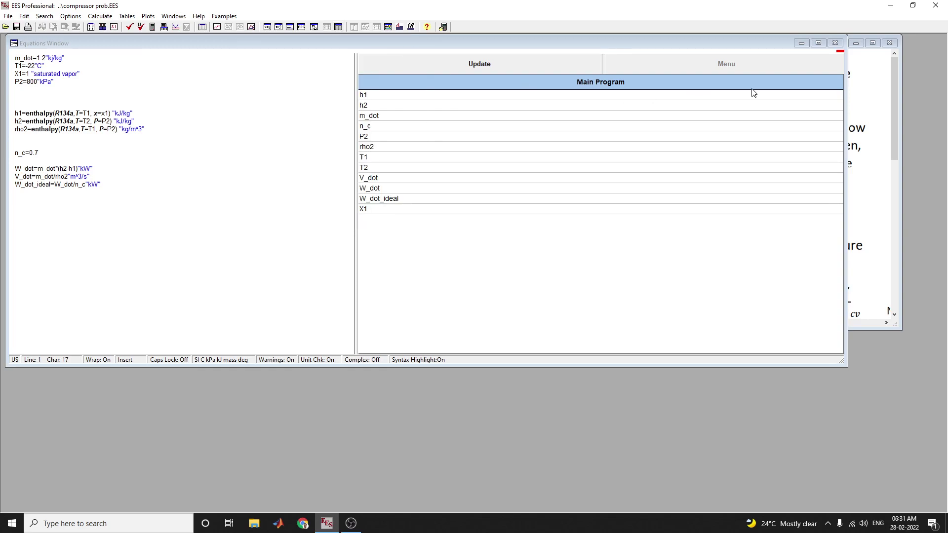
Step: Examine the volumetric flow rate and ideal work derivation in the enlarged diagram window, and reopen the parametric table for comparison
click(874, 193)
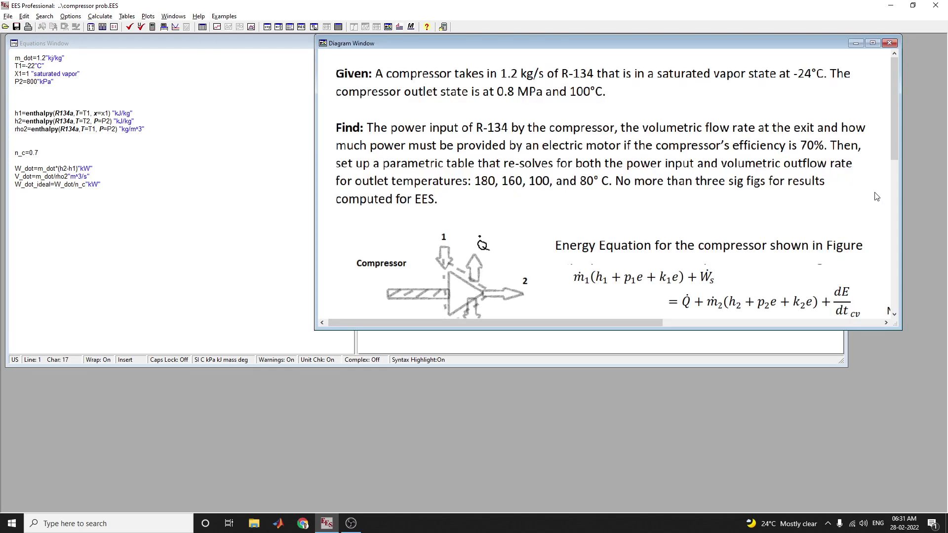
double_click(587, 329)
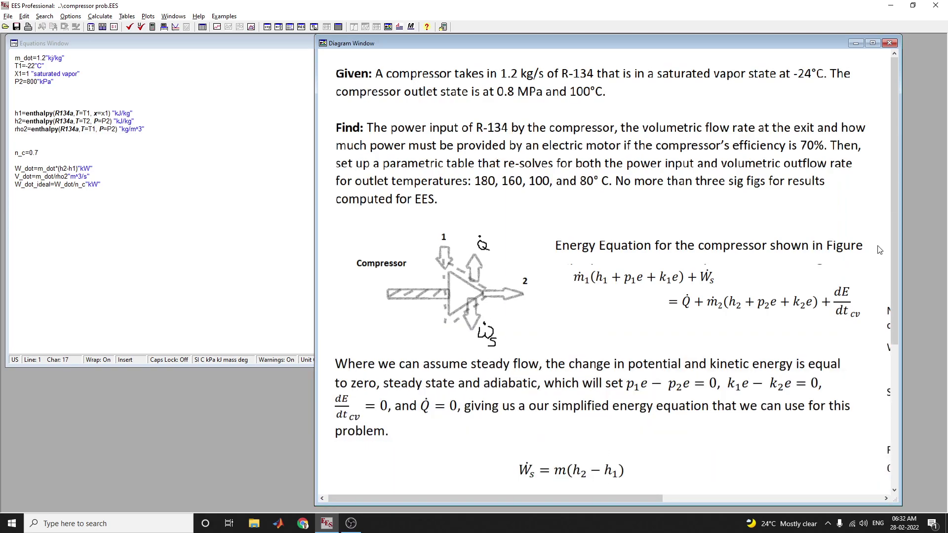
drag(629, 496, 881, 472)
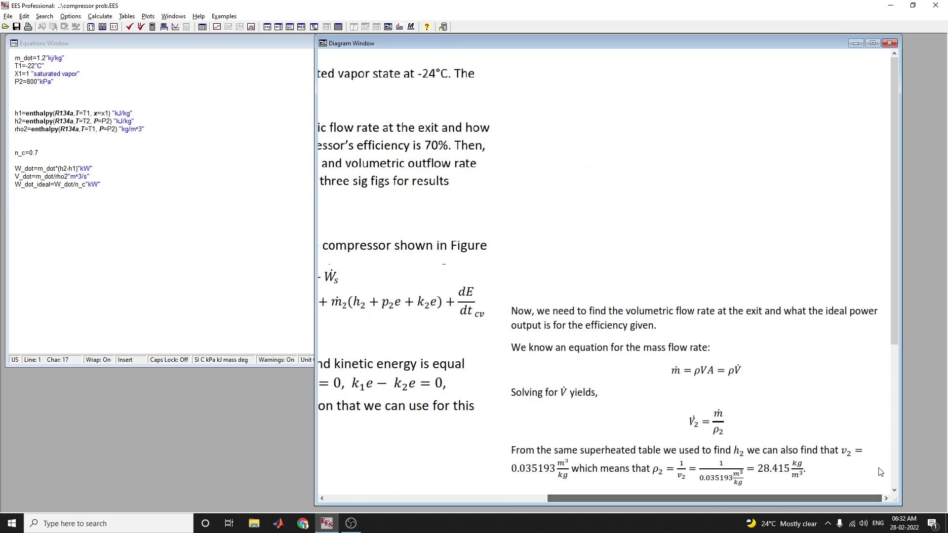
drag(899, 321, 898, 466)
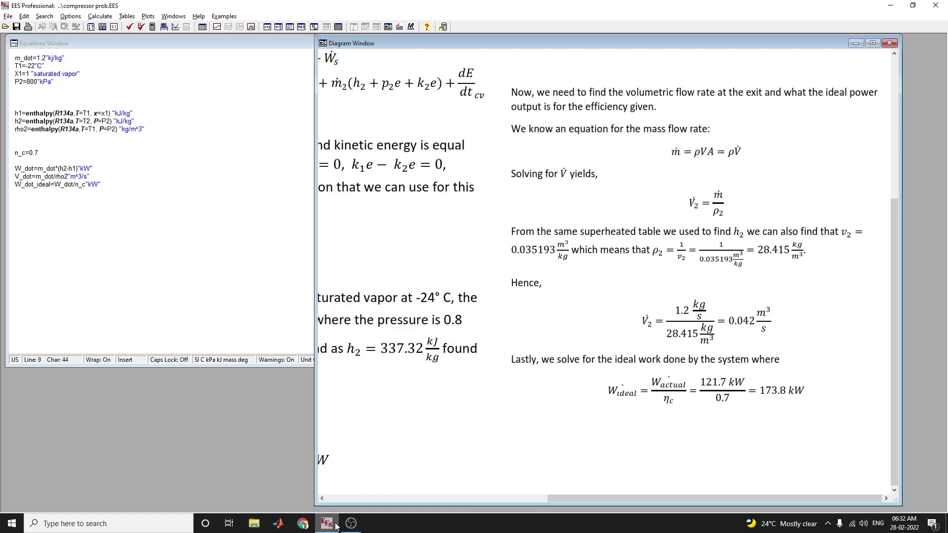
click(232, 183)
click(340, 28)
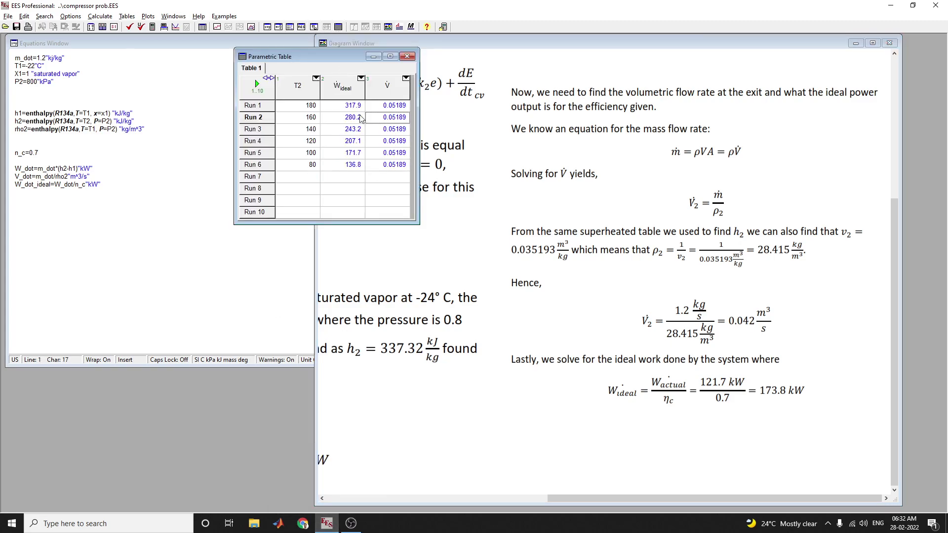